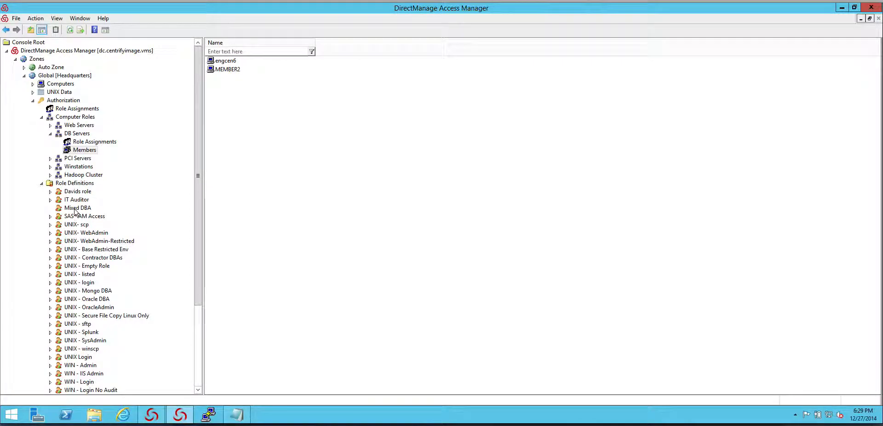
Review the UNIX and Windows system rights granted by the Mixed DBA role definition, leaving its properties unchanged
{"action": "right_click", "coordinate": [77, 210]}
{"action": "left_click", "coordinate": [110, 280]}
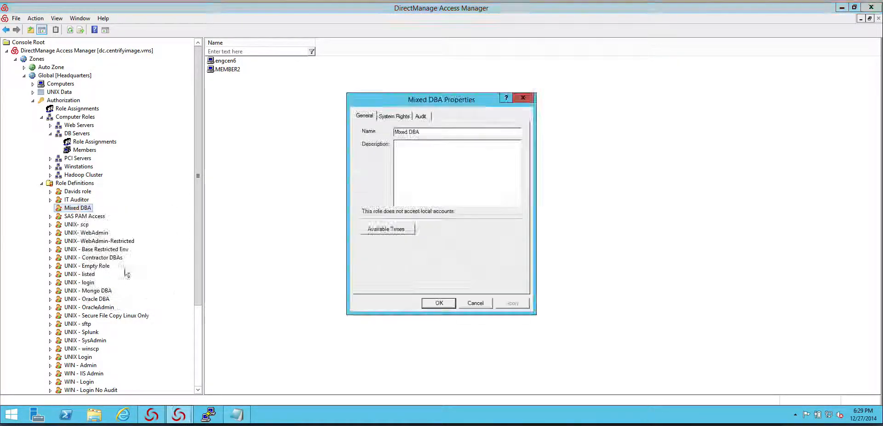
{"action": "left_click", "coordinate": [399, 117]}
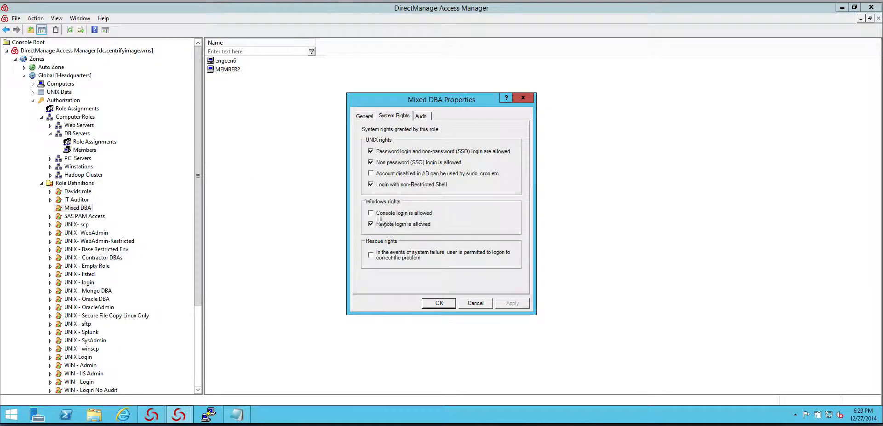
{"action": "left_click", "coordinate": [476, 303]}
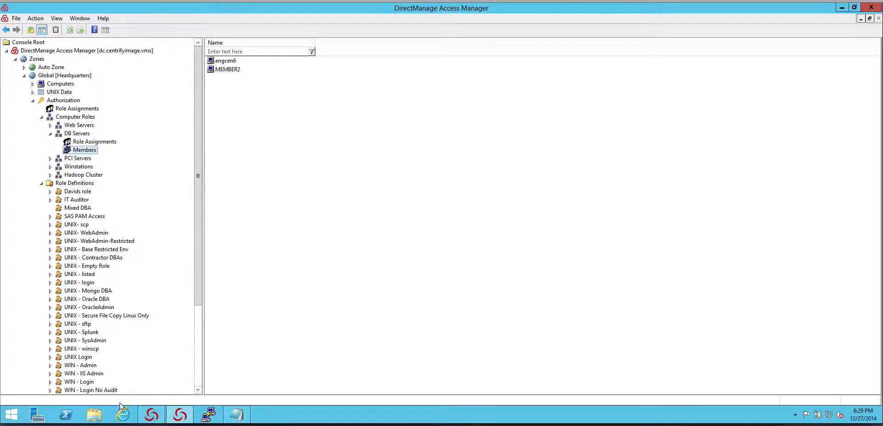
Start a remote desktop session with the command mstsc -v member2 -f and enter the account password
{"action": "right_click", "coordinate": [4, 422]}
{"action": "left_click", "coordinate": [42, 393]}
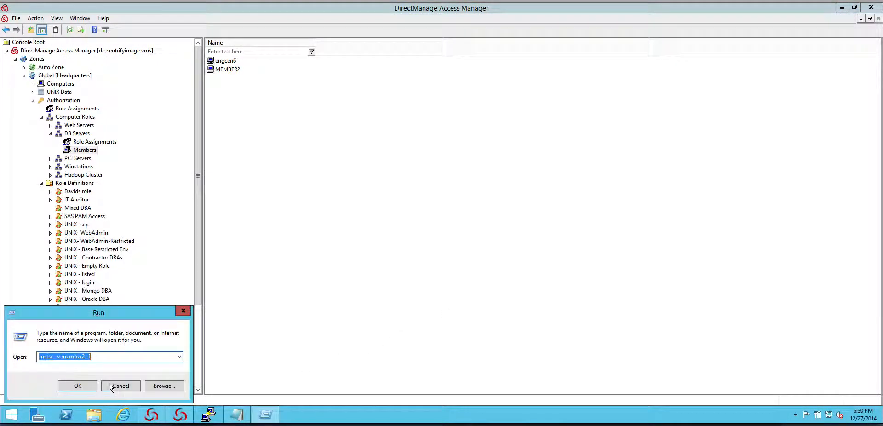
{"action": "left_click", "coordinate": [77, 387]}
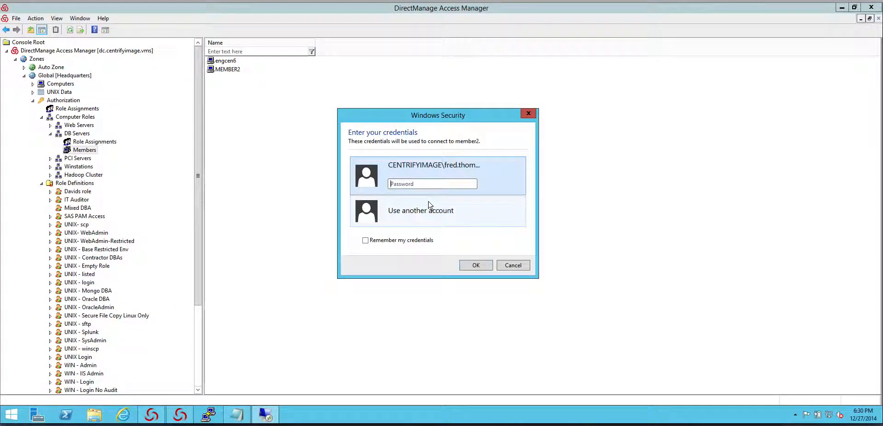
{"action": "type", "text": "******"}
{"action": "key", "text": "Return"}
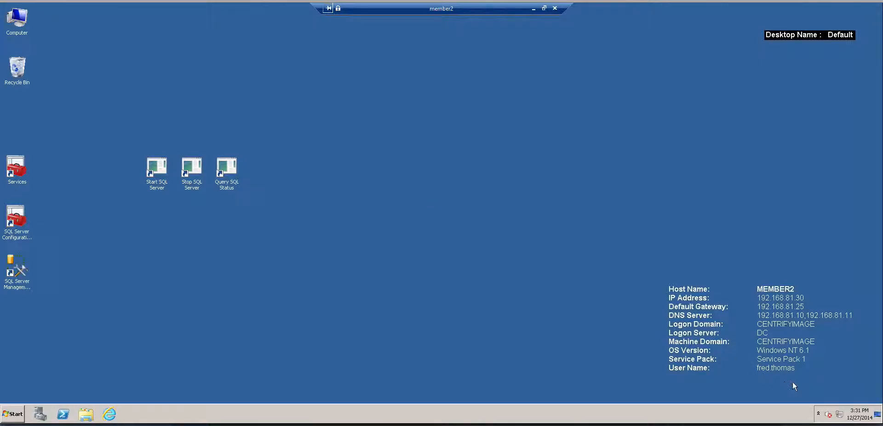
Open the Centrify Authorization Center on member2 and review the effective console and remote login rights
{"action": "left_click", "coordinate": [818, 413]}
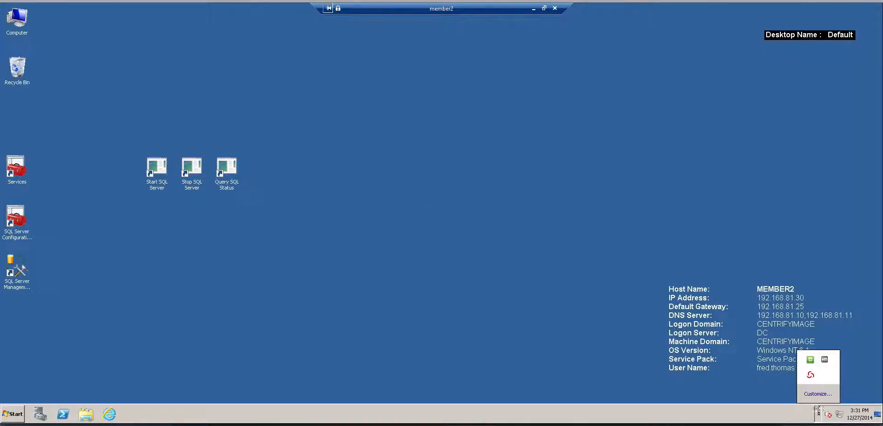
{"action": "right_click", "coordinate": [810, 376]}
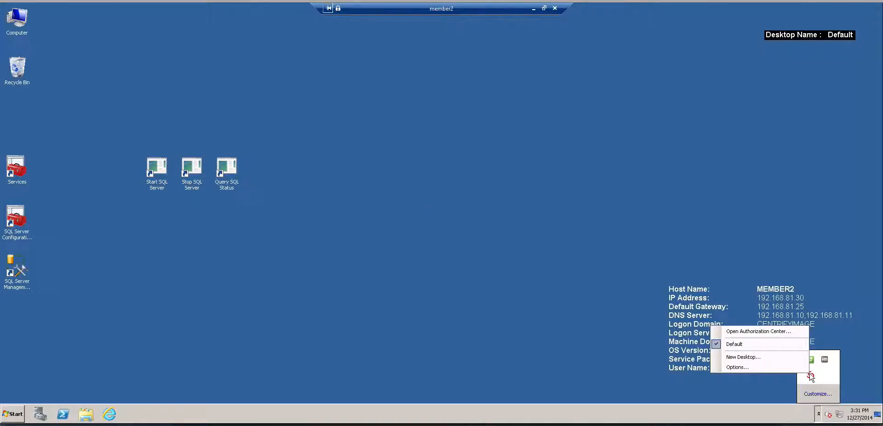
{"action": "left_click", "coordinate": [774, 331]}
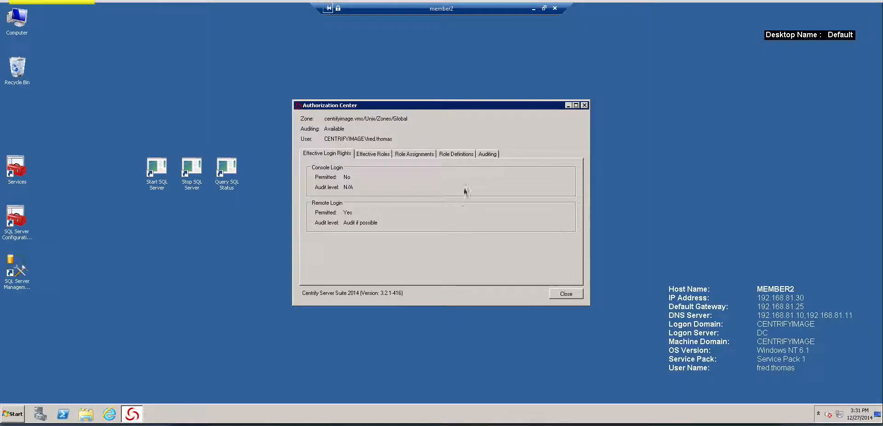
{"action": "mouse_move", "coordinate": [442, 122]}
{"action": "left_mouse_down"}
{"action": "mouse_move", "coordinate": [403, 120]}
{"action": "mouse_move", "coordinate": [401, 137]}
{"action": "left_mouse_up"}
{"action": "left_click_drag", "start_coordinate": [394, 181], "coordinate": [355, 178]}
{"action": "left_click_drag", "start_coordinate": [425, 213], "coordinate": [387, 216]}
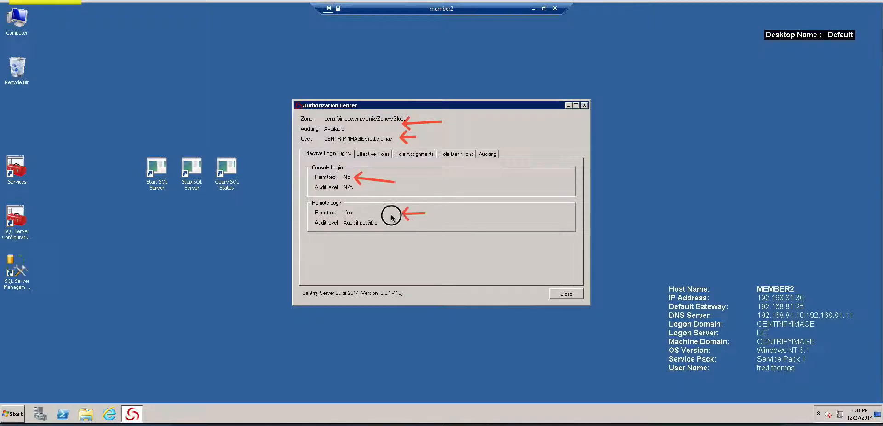
{"action": "key", "text": "Escape"}
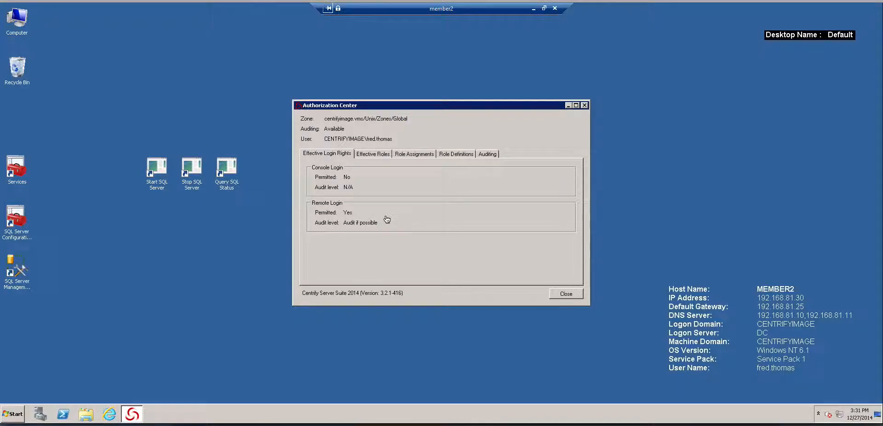
Review the effective roles, role assignments and role definitions in the Authorization Center
{"action": "left_click", "coordinate": [373, 154]}
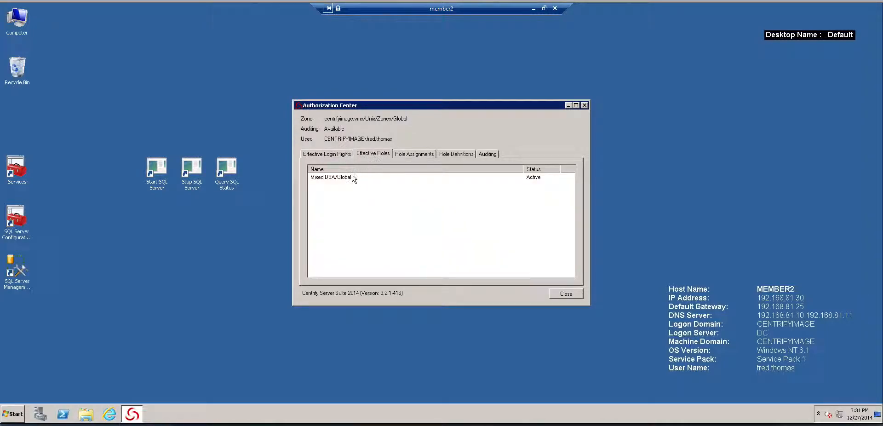
{"action": "left_click", "coordinate": [342, 180]}
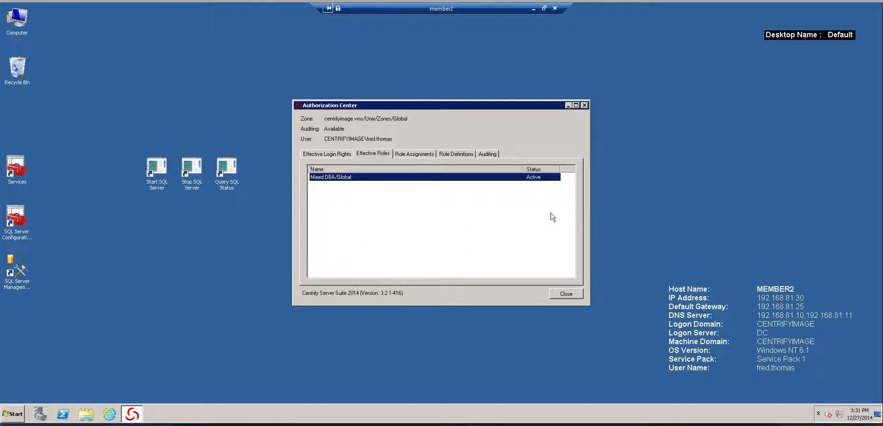
{"action": "left_click", "coordinate": [417, 154]}
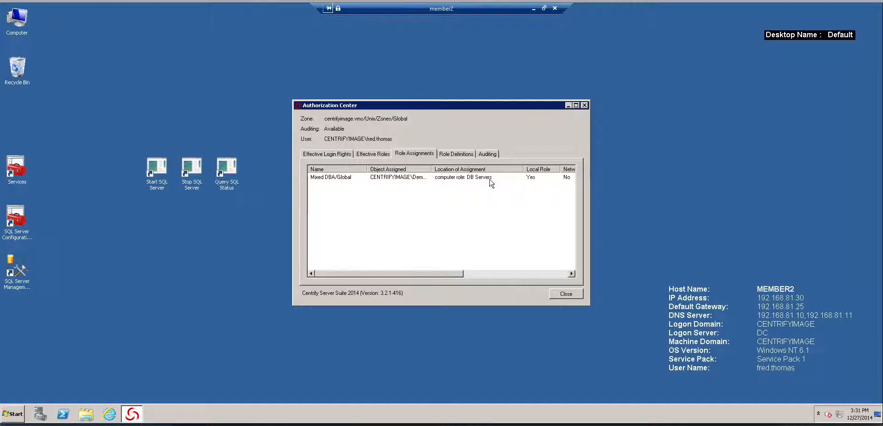
{"action": "left_click", "coordinate": [465, 154]}
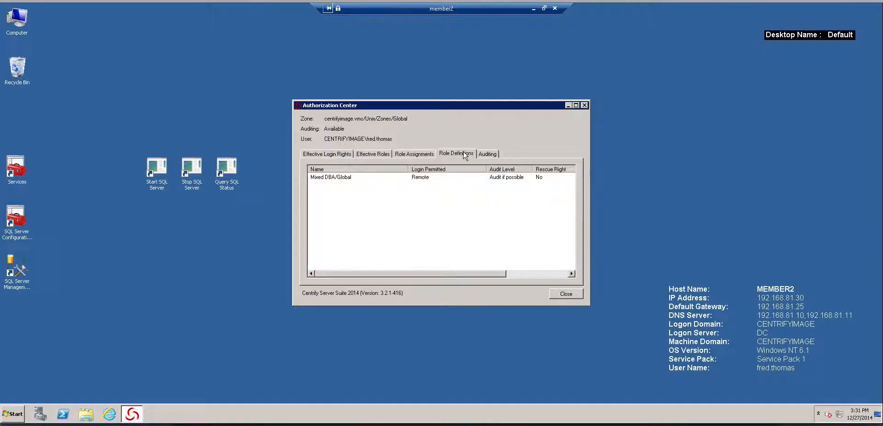
Inspect the Mixed DBA/Global role's general details and rights, including the match criteria of SQL Server DBA/Global
{"action": "double_click", "coordinate": [426, 179]}
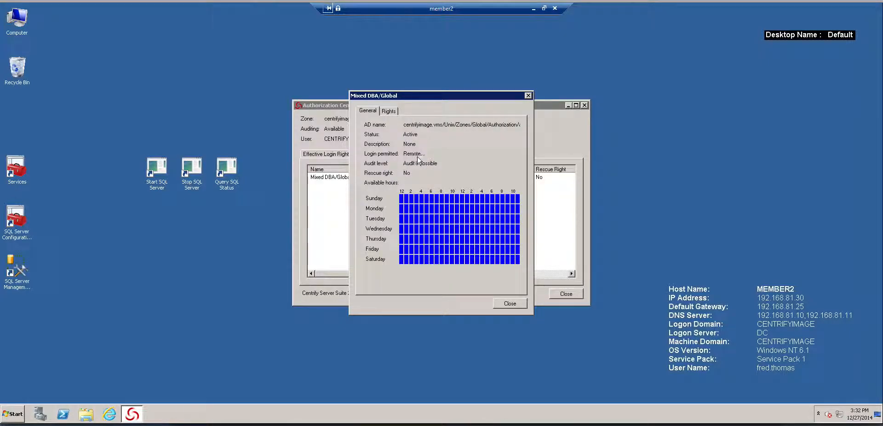
{"action": "left_click", "coordinate": [389, 111]}
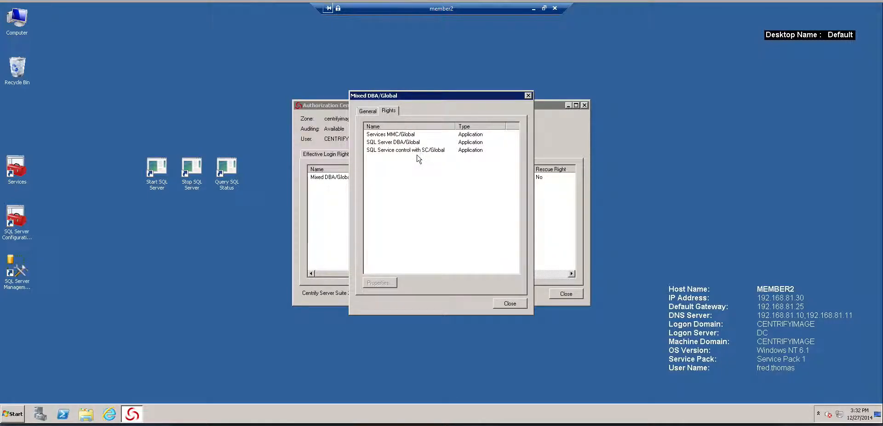
{"action": "double_click", "coordinate": [407, 142]}
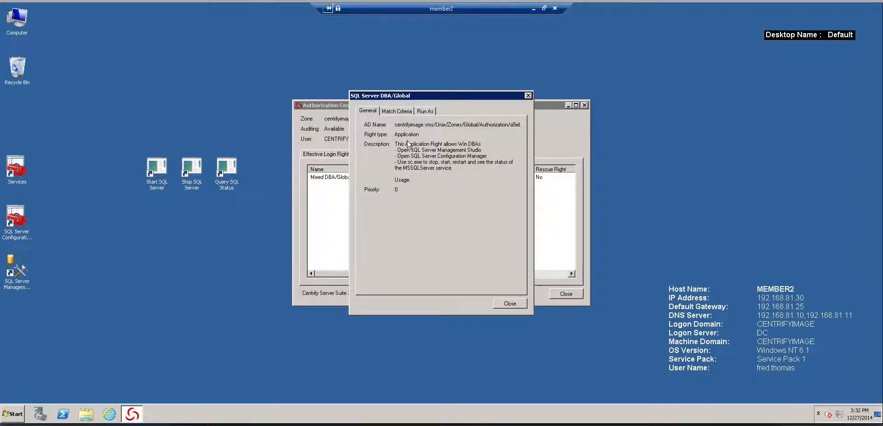
{"action": "left_click", "coordinate": [401, 112]}
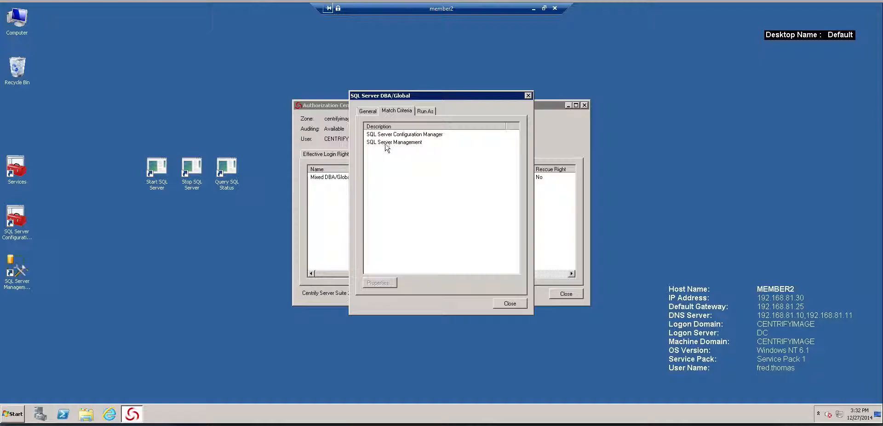
{"action": "left_click", "coordinate": [508, 303]}
Inspect the SQL Service control with SC/Global right's match criteria, its SC for SQL - Status entry and its run-as settings
{"action": "double_click", "coordinate": [415, 150]}
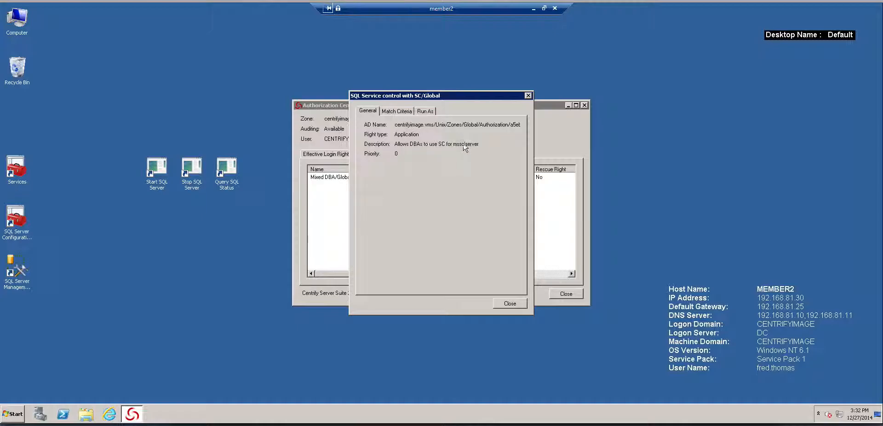
{"action": "left_click", "coordinate": [405, 115]}
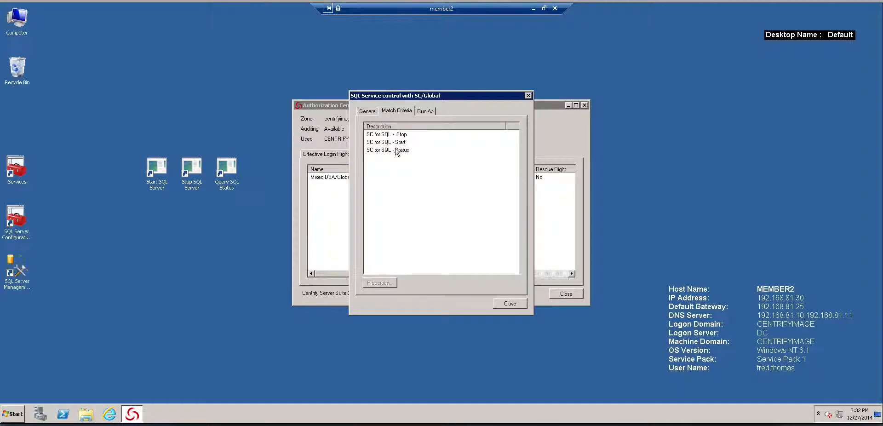
{"action": "double_click", "coordinate": [389, 150]}
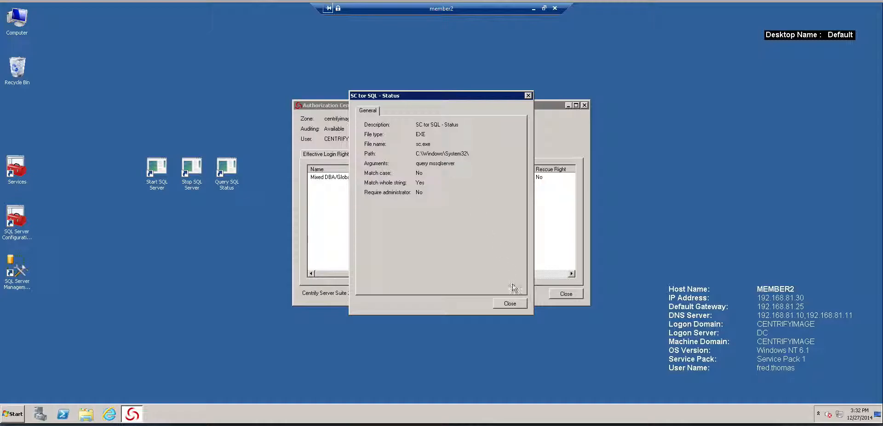
{"action": "left_click", "coordinate": [517, 305]}
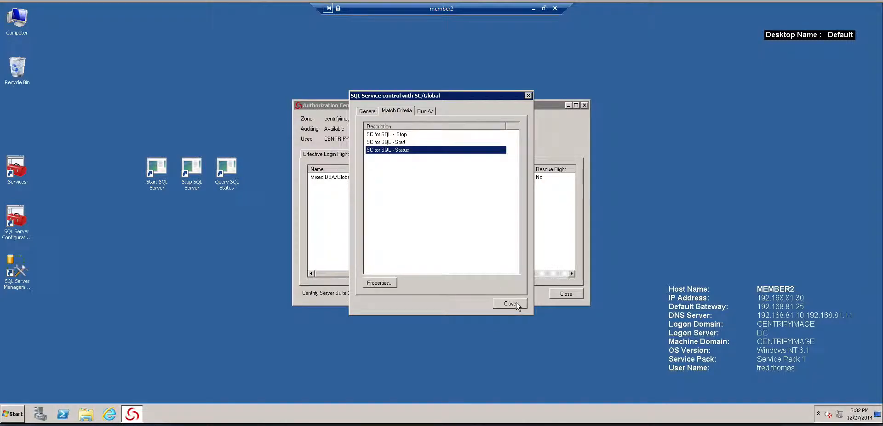
{"action": "left_click", "coordinate": [425, 110]}
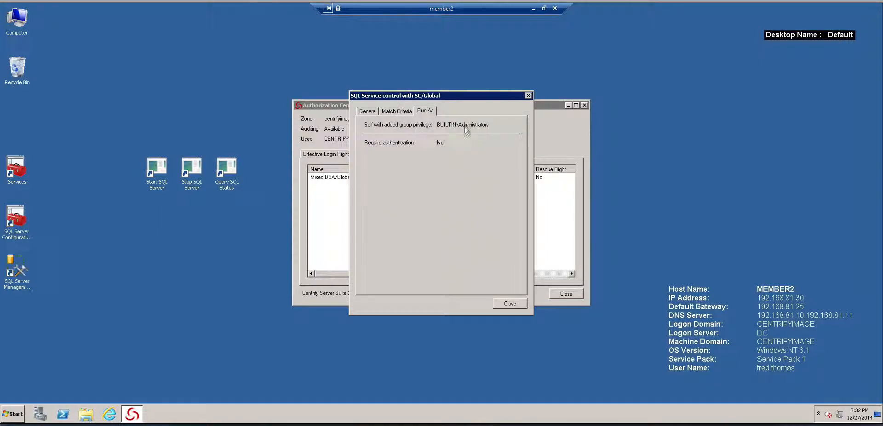
{"action": "left_click", "coordinate": [519, 308]}
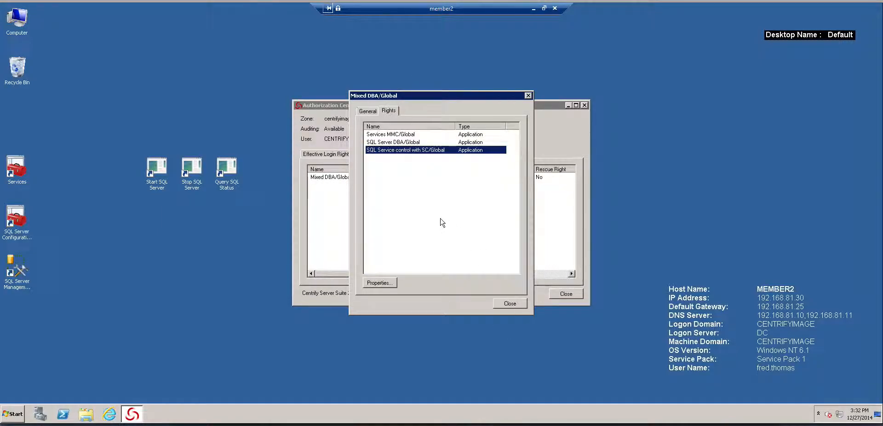
{"action": "left_click", "coordinate": [511, 305]}
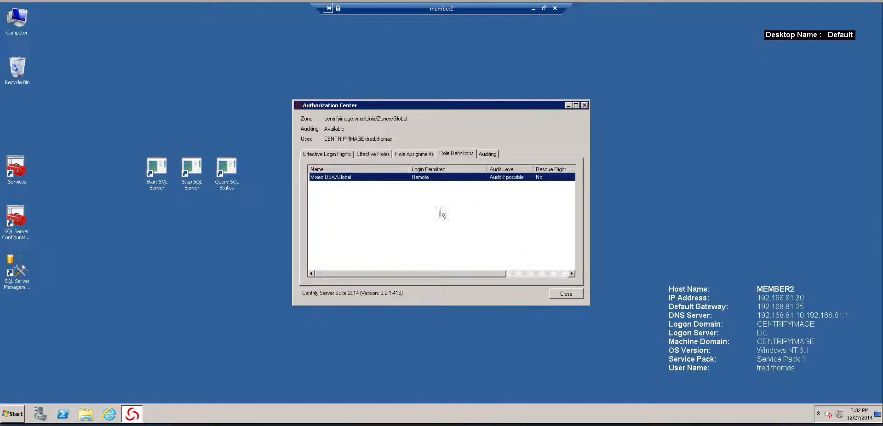
Check the run-as user of Mixed DBA's SQL Server DBA/Global right and close the Authorization Center
{"action": "double_click", "coordinate": [455, 177]}
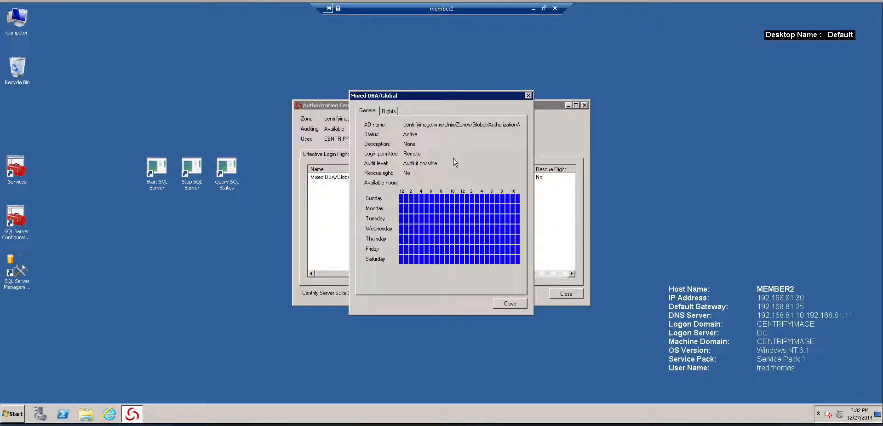
{"action": "left_click", "coordinate": [388, 111]}
{"action": "double_click", "coordinate": [405, 142]}
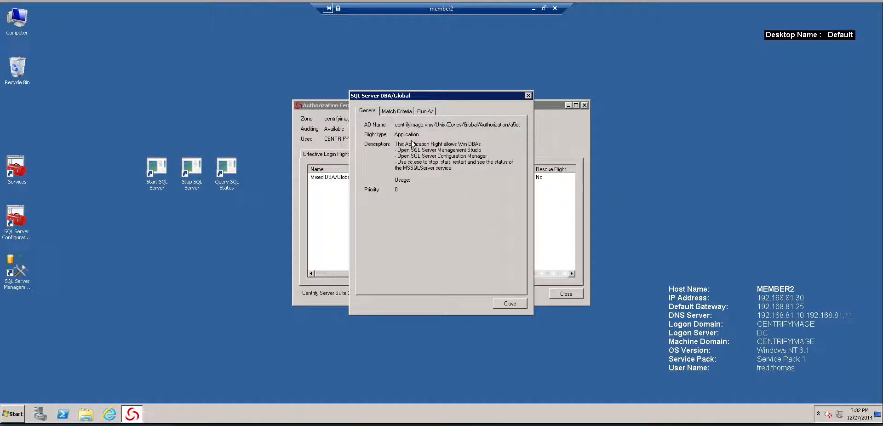
{"action": "left_click", "coordinate": [423, 112]}
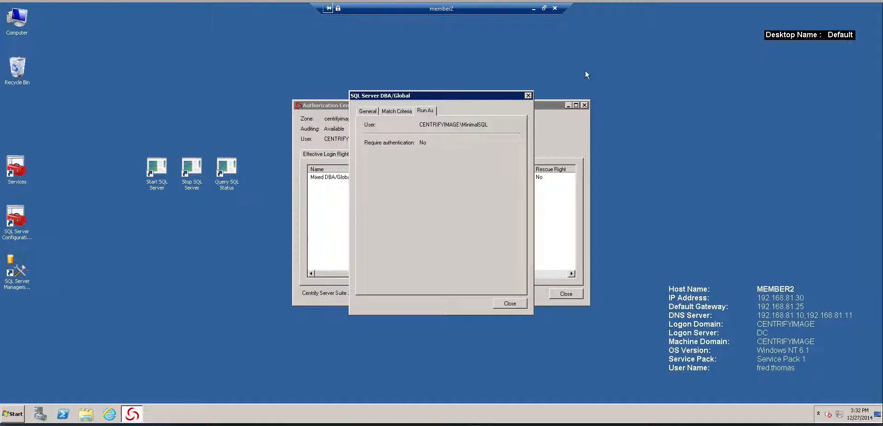
{"action": "left_click", "coordinate": [528, 95]}
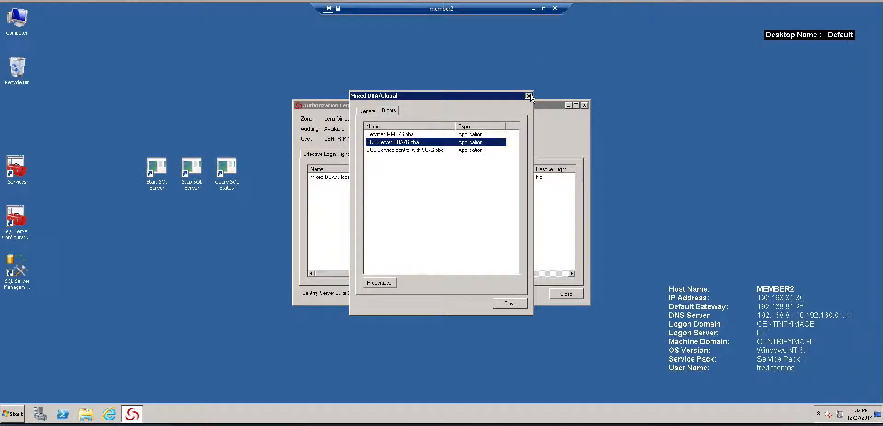
{"action": "left_click", "coordinate": [528, 95]}
{"action": "left_click", "coordinate": [584, 105]}
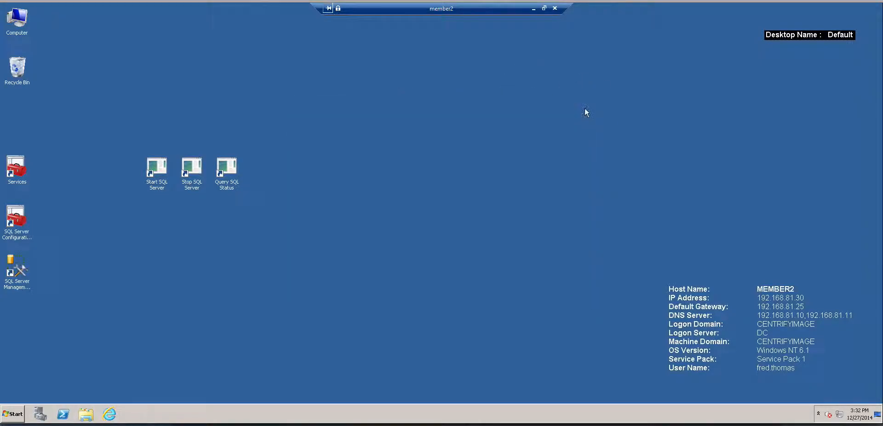
Move the SQL Server Management Studio shortcut to the middle of the desktop and try connecting to (local) with Windows Authentication
{"action": "left_click", "coordinate": [30, 235]}
{"action": "left_click_drag", "start_coordinate": [18, 274], "coordinate": [405, 176]}
{"action": "double_click", "coordinate": [404, 182]}
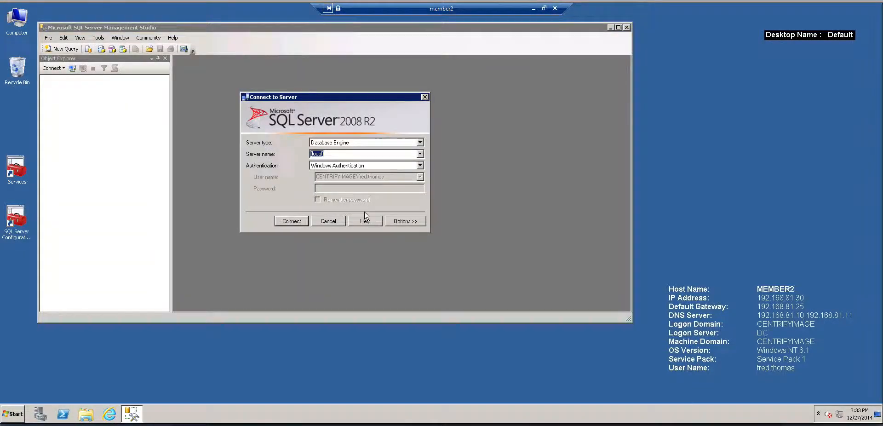
{"action": "left_click", "coordinate": [291, 222]}
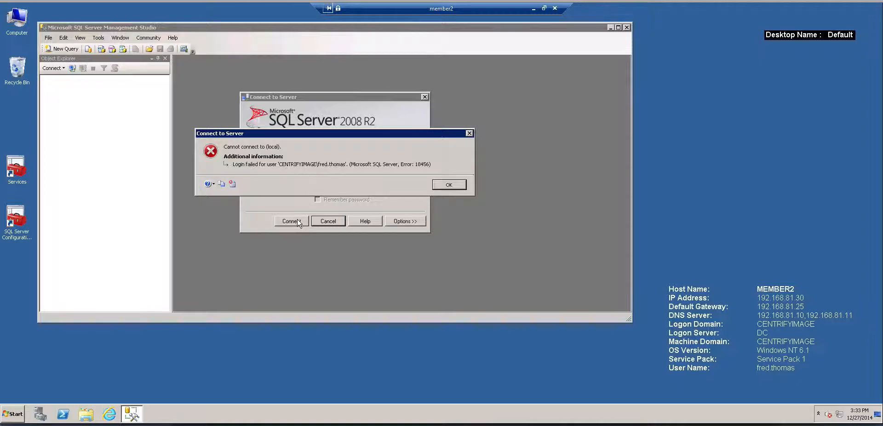
{"action": "left_click", "coordinate": [449, 184]}
{"action": "left_click", "coordinate": [425, 96]}
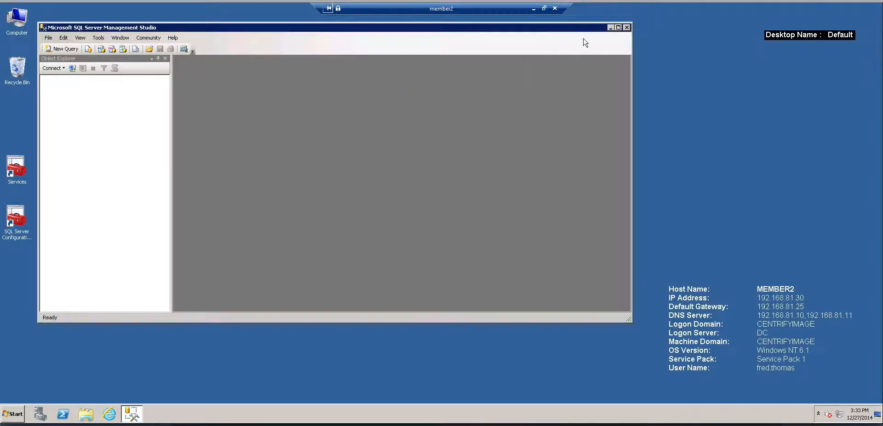
{"action": "left_click", "coordinate": [626, 27]}
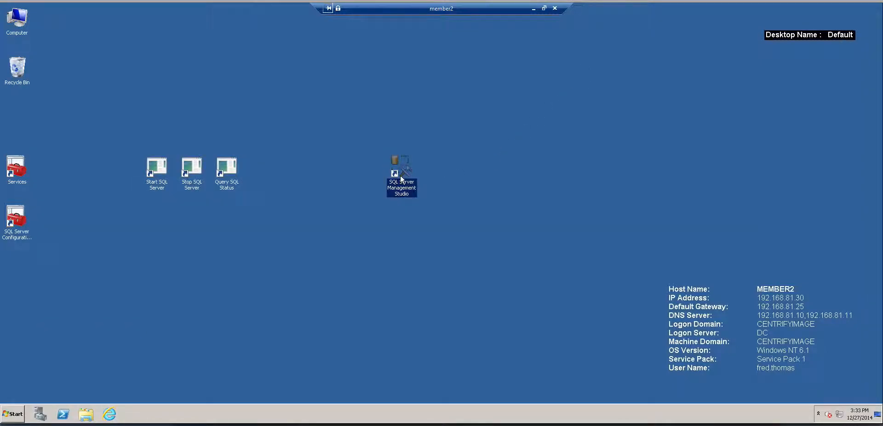
Launch SQL Server Management Studio with Run as Role and connect to the localhost Database Engine using Windows Authentication
{"action": "right_click", "coordinate": [401, 175]}
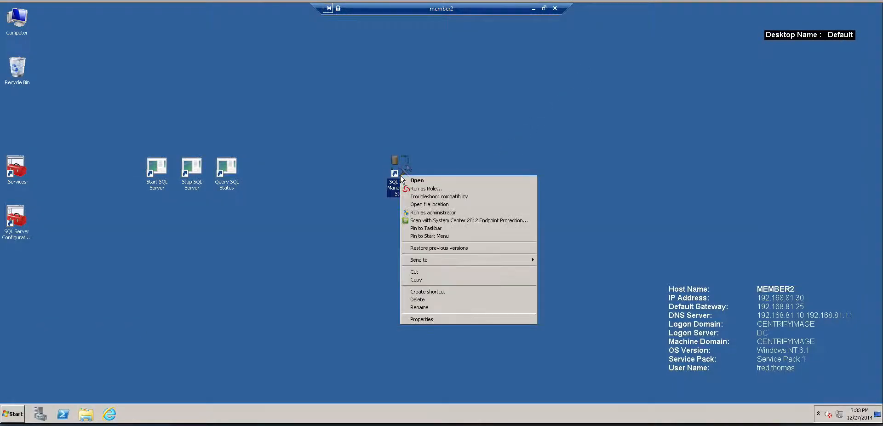
{"action": "left_click", "coordinate": [426, 188]}
{"action": "left_click", "coordinate": [465, 251]}
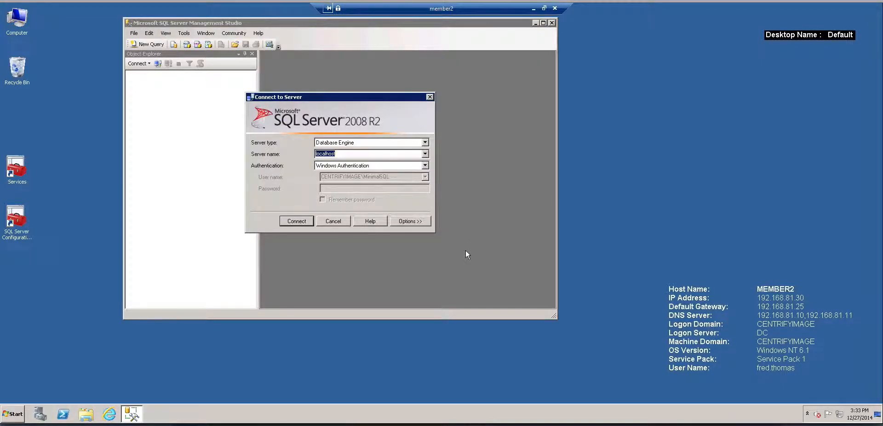
{"action": "left_click", "coordinate": [303, 220]}
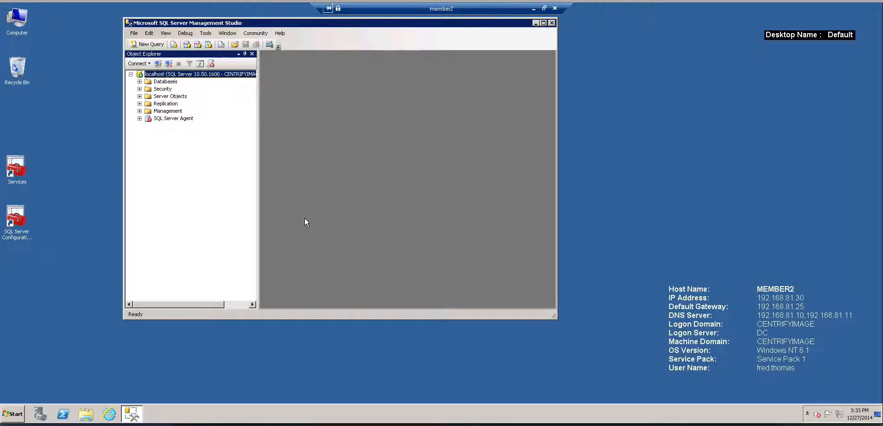
Check the session's auditing status in the Authorization Center, and close it
{"action": "left_click", "coordinate": [807, 413]}
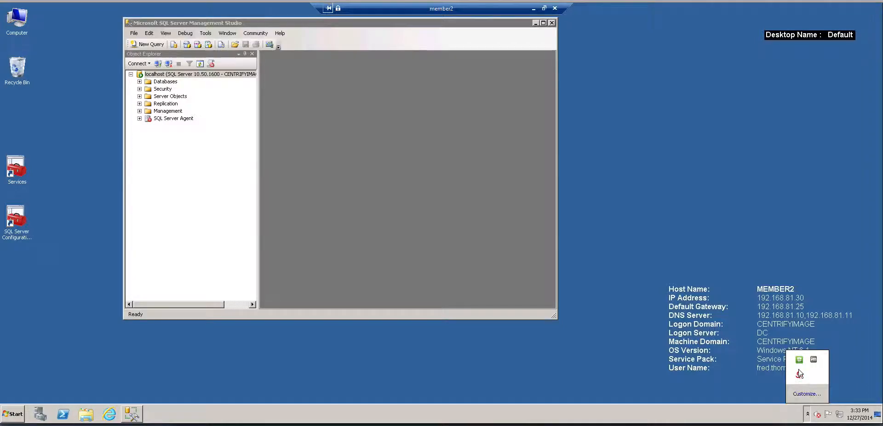
{"action": "right_click", "coordinate": [799, 375]}
{"action": "left_click", "coordinate": [774, 333]}
{"action": "left_click", "coordinate": [488, 154]}
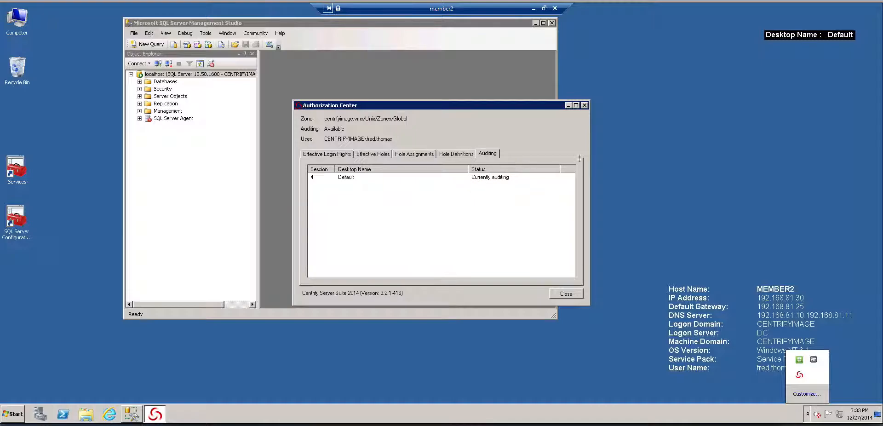
{"action": "left_click", "coordinate": [584, 106]}
Close SQL Server Management Studio and open a cmd command prompt, placing its window near the middle of the desktop
{"action": "left_click_drag", "start_coordinate": [309, 22], "coordinate": [507, 72]}
{"action": "left_click", "coordinate": [748, 72]}
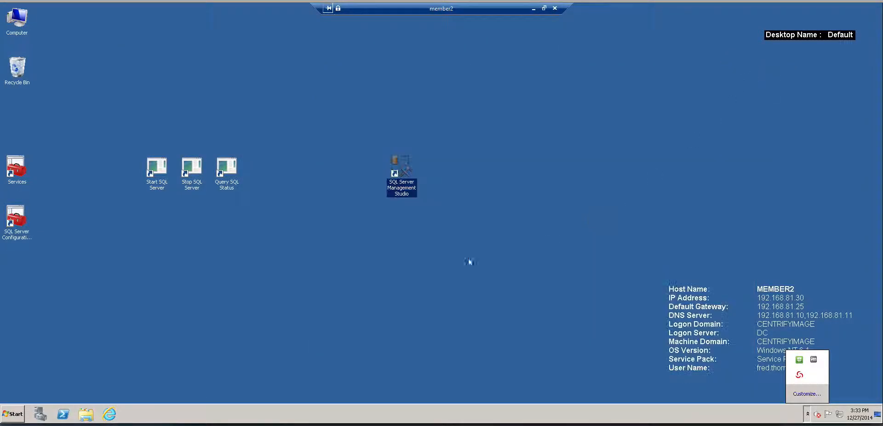
{"action": "left_click", "coordinate": [12, 414]}
{"action": "left_click", "coordinate": [137, 350]}
{"action": "type", "text": "cmd"}
{"action": "key", "text": "Return"}
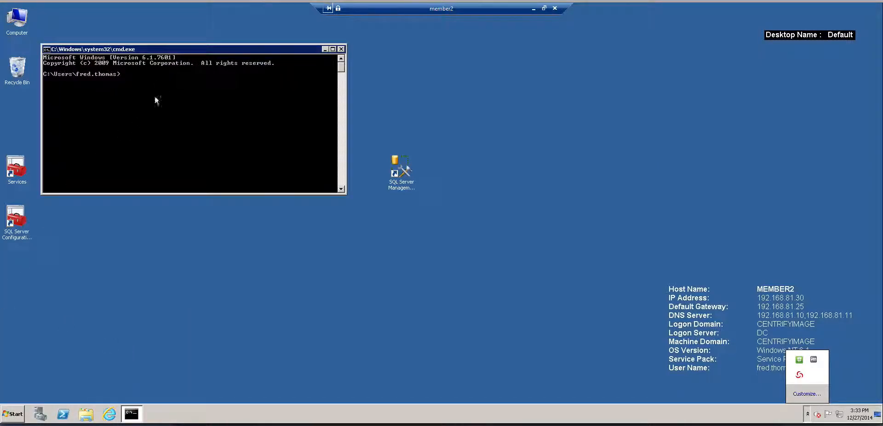
{"action": "left_click_drag", "start_coordinate": [168, 49], "coordinate": [483, 143]}
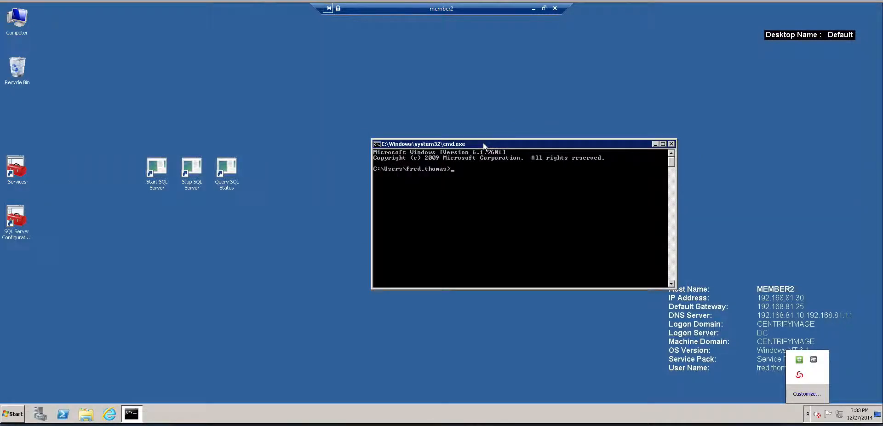
{"action": "left_click_drag", "start_coordinate": [483, 144], "coordinate": [433, 126]}
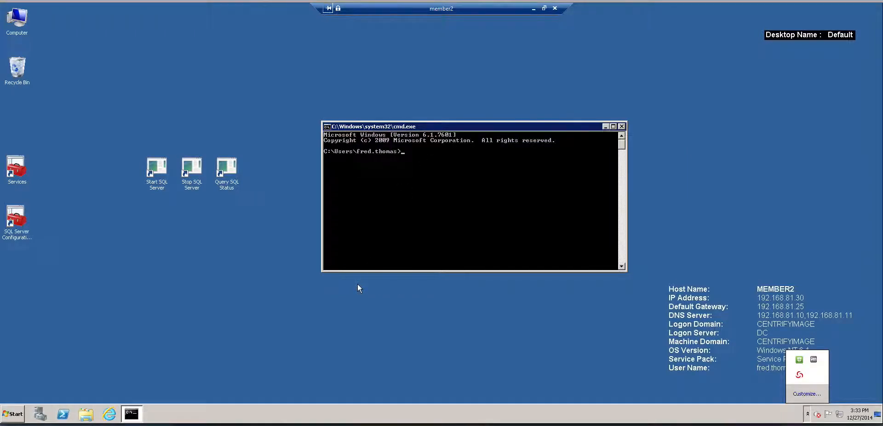
Run the Query SQL Status shortcut in the command prompt to examine the mssqlserver service state
{"action": "left_click_drag", "start_coordinate": [227, 174], "coordinate": [463, 204]}
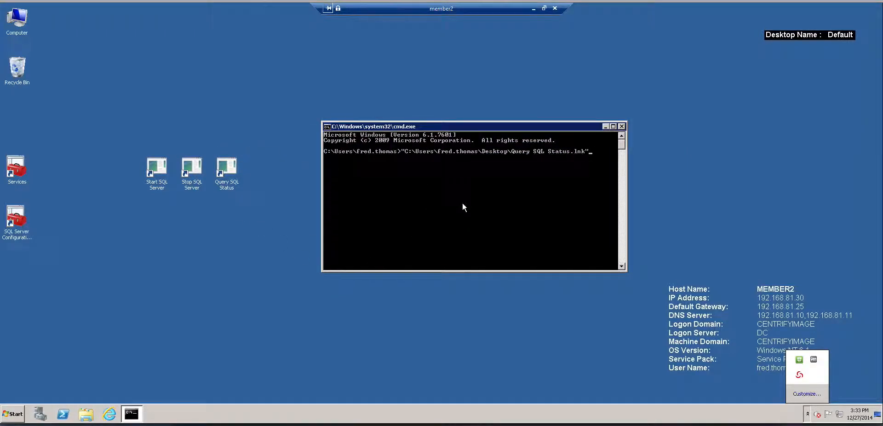
{"action": "key", "text": "Return"}
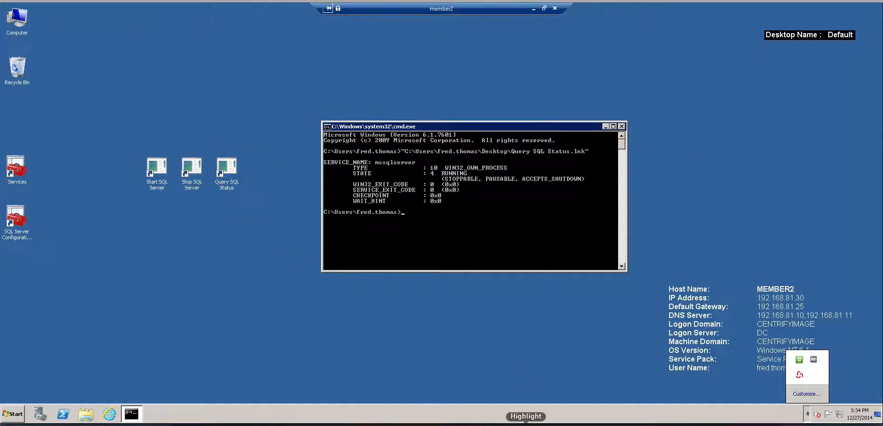
{"action": "left_click_drag", "start_coordinate": [526, 157], "coordinate": [482, 173]}
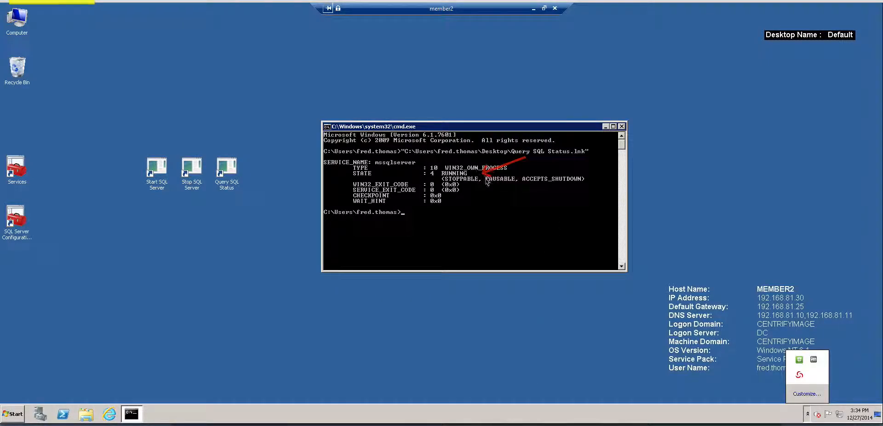
{"action": "key", "text": "Escape"}
Check which log off, restart and shutdown options are available to the current account
{"action": "left_click", "coordinate": [12, 418]}
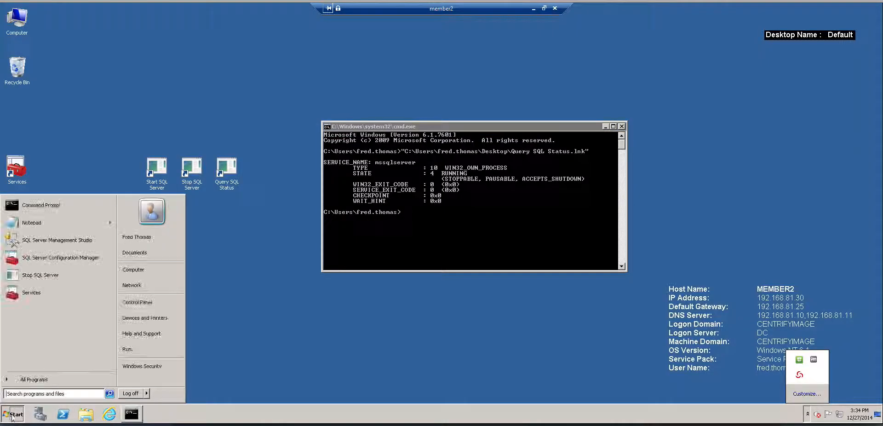
{"action": "left_click", "coordinate": [146, 393]}
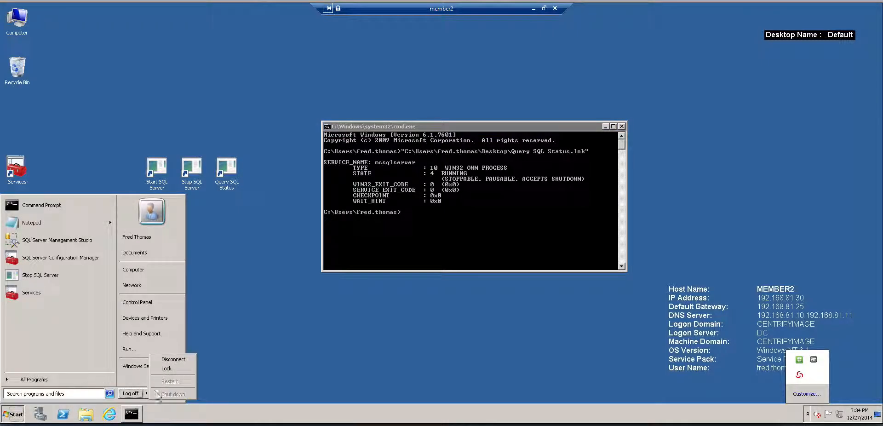
{"action": "left_click", "coordinate": [233, 363]}
Try to stop the SQL Server service by running the Stop SQL Server shortcut from the unprivileged command prompt
{"action": "left_click_drag", "start_coordinate": [192, 171], "coordinate": [439, 239]}
{"action": "left_click", "coordinate": [484, 230]}
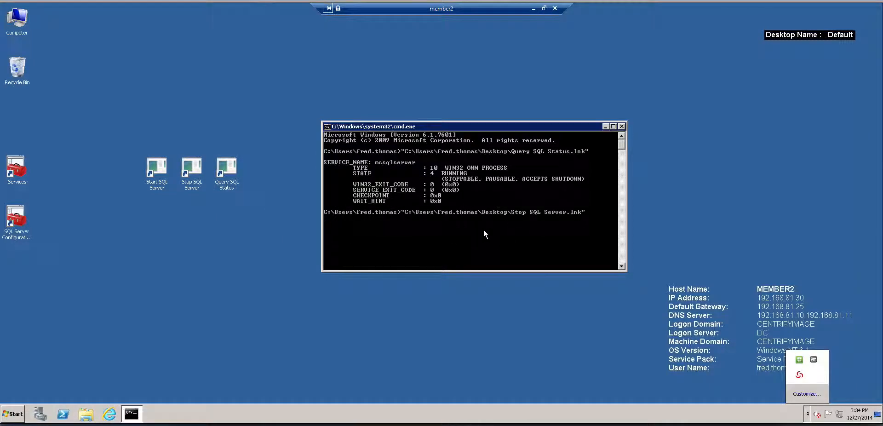
{"action": "key", "text": "Return"}
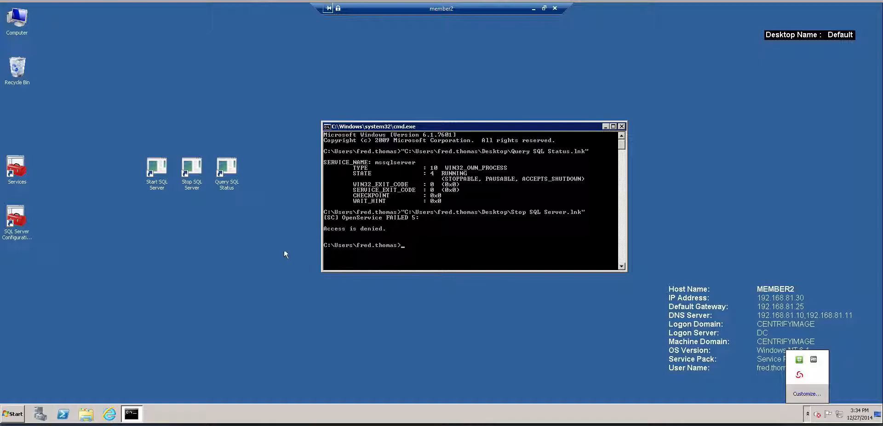
Run the Stop SQL Server shortcut with Run as Role and repeat the Query SQL Status command in the command prompt
{"action": "left_click", "coordinate": [243, 232]}
{"action": "right_click", "coordinate": [194, 175]}
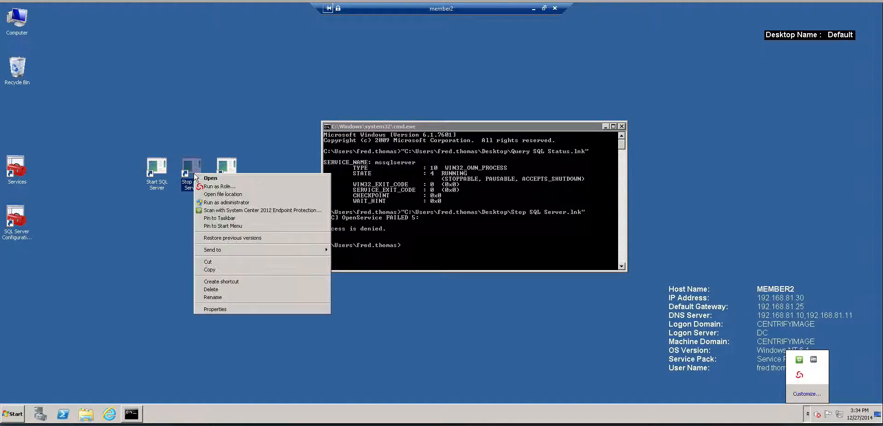
{"action": "left_click", "coordinate": [216, 186]}
{"action": "left_click", "coordinate": [468, 247]}
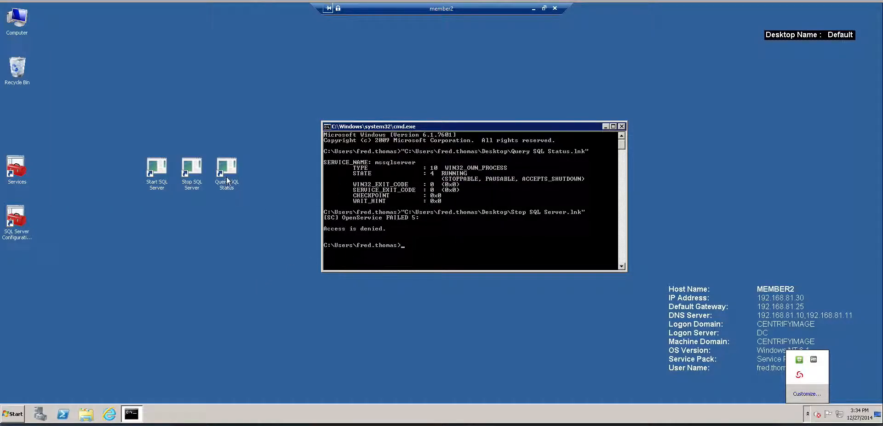
{"action": "key", "text": "Up"}
{"action": "key", "text": "Up"}
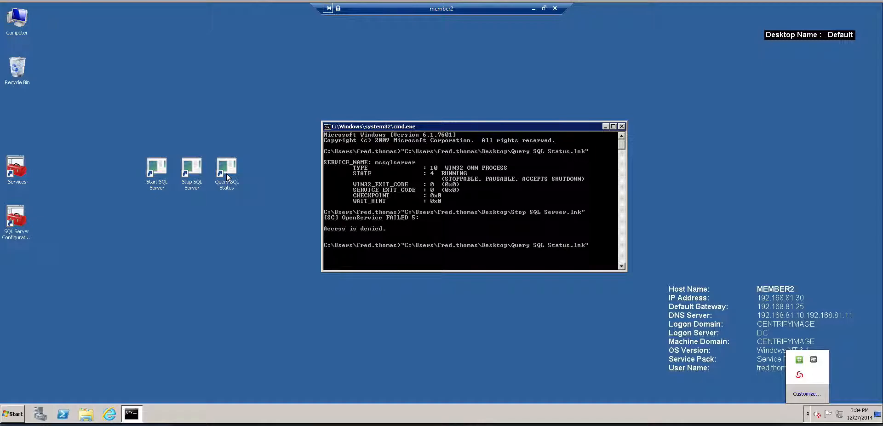
{"action": "key", "text": "Return"}
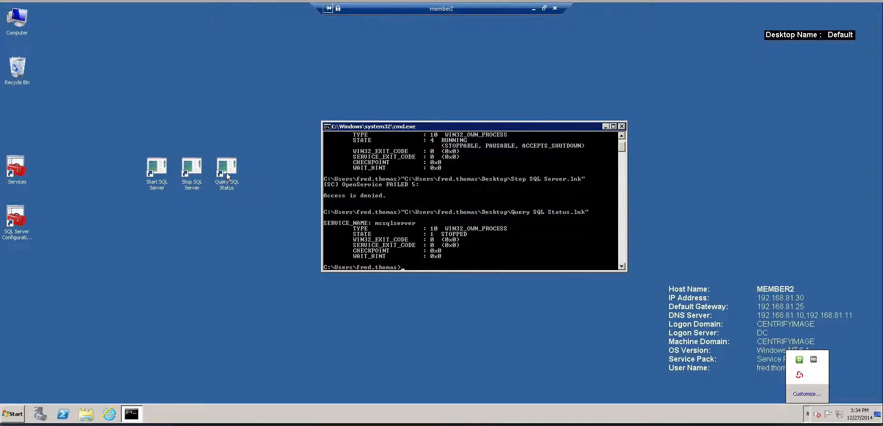
Try to start the SQL Server service by running the Start SQL Server shortcut from the unprivileged command prompt
{"action": "left_click", "coordinate": [207, 208]}
{"action": "left_click_drag", "start_coordinate": [161, 178], "coordinate": [462, 254]}
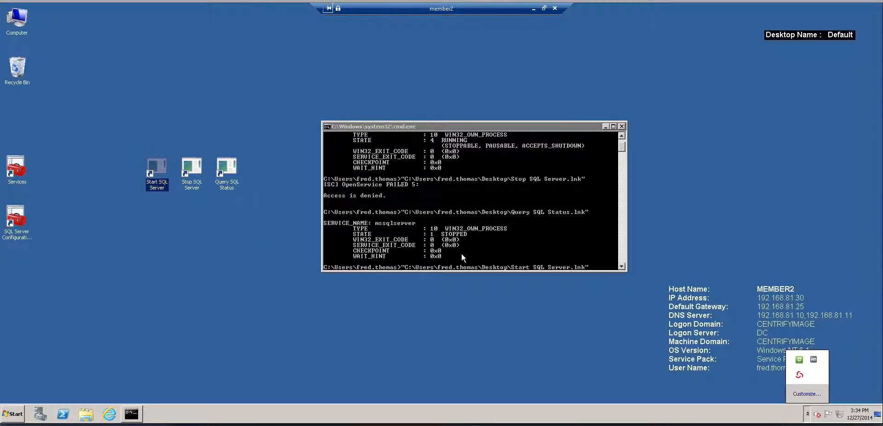
{"action": "left_click", "coordinate": [461, 252]}
{"action": "key", "text": "Return"}
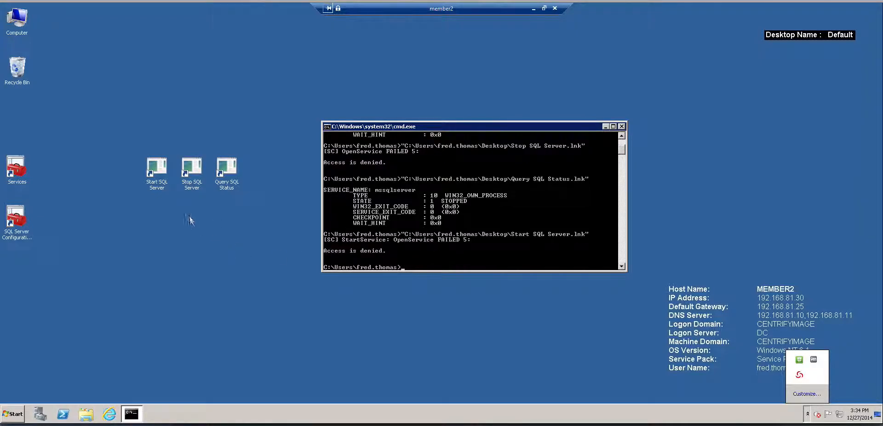
Run the Start SQL Server shortcut with Run as Role and query the SQL service status again in the command prompt
{"action": "right_click", "coordinate": [158, 171]}
{"action": "left_click", "coordinate": [176, 184]}
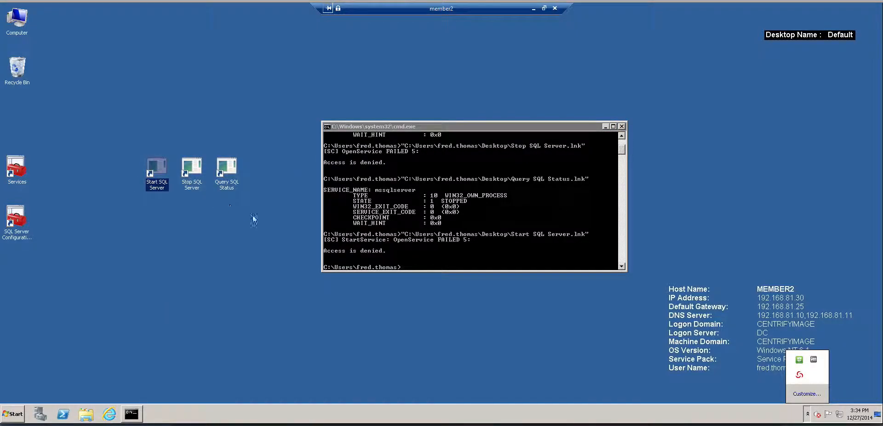
{"action": "left_click", "coordinate": [482, 246]}
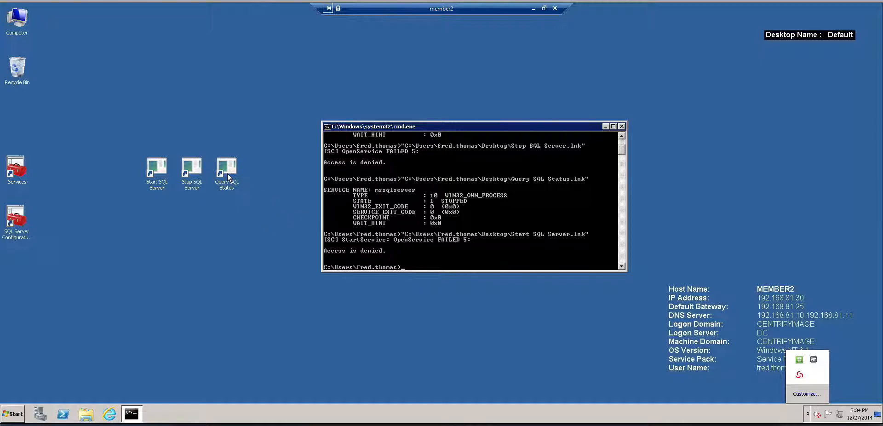
{"action": "key", "text": "Up"}
{"action": "key", "text": "Up"}
{"action": "key", "text": "Return"}
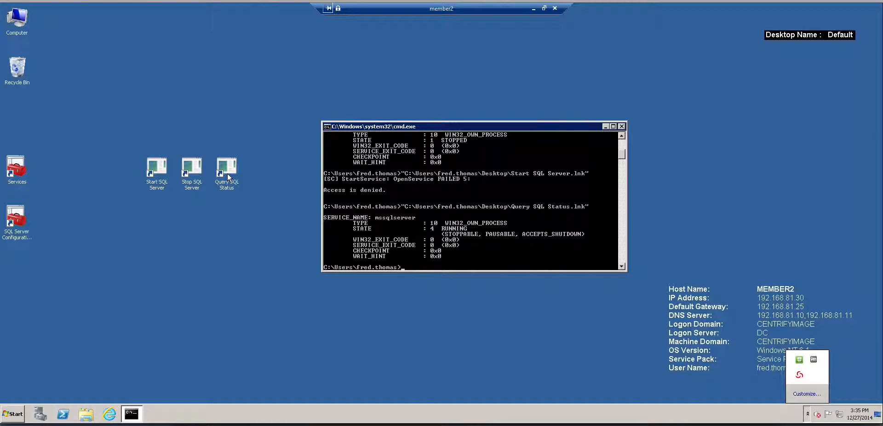
Log off from member2 and reconnect to it through Remote Desktop, entering the account password
{"action": "left_click", "coordinate": [14, 416]}
{"action": "left_click", "coordinate": [132, 391]}
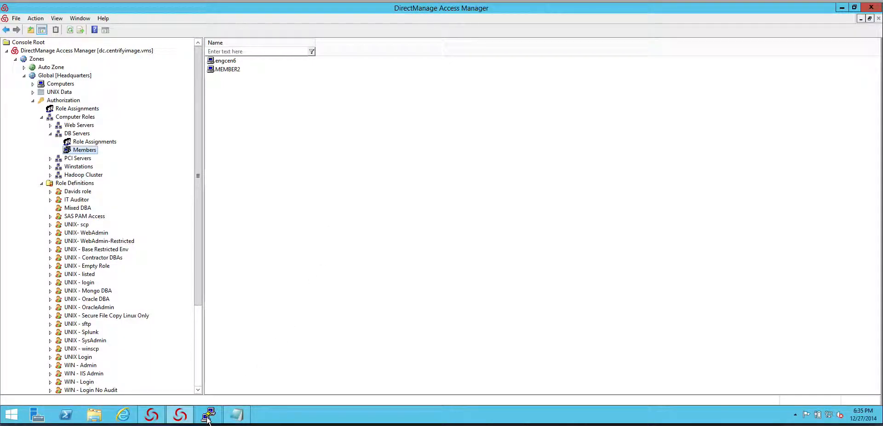
{"action": "right_click", "coordinate": [11, 414]}
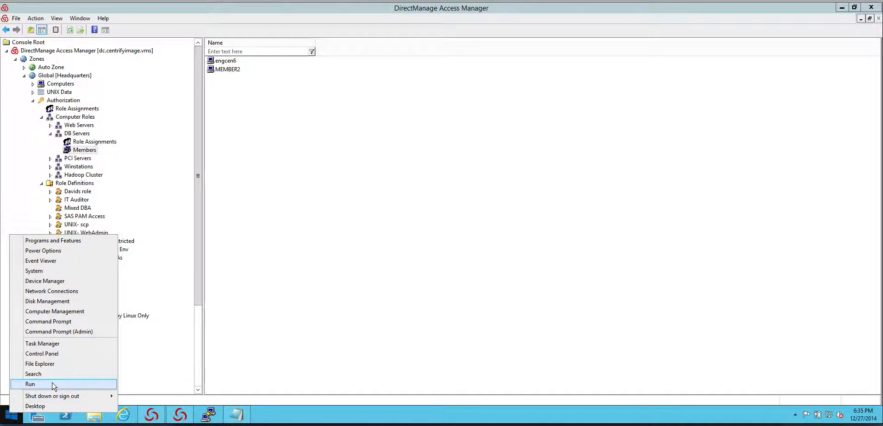
{"action": "left_click", "coordinate": [52, 383]}
{"action": "left_click", "coordinate": [78, 385]}
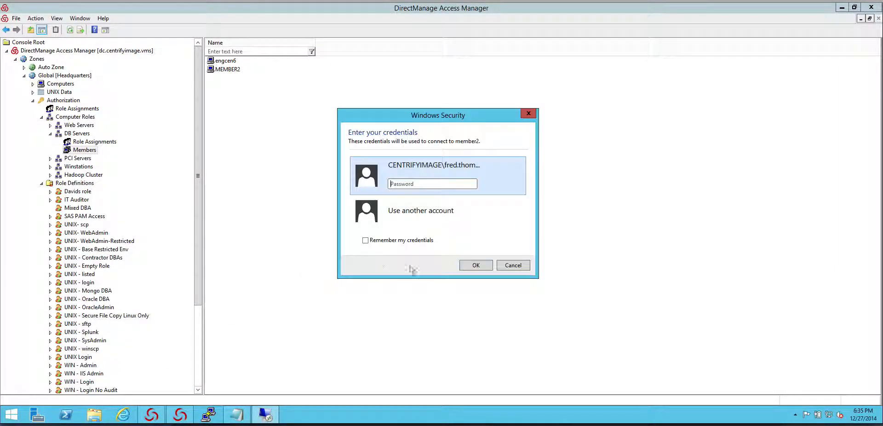
{"action": "type", "text": "••"}
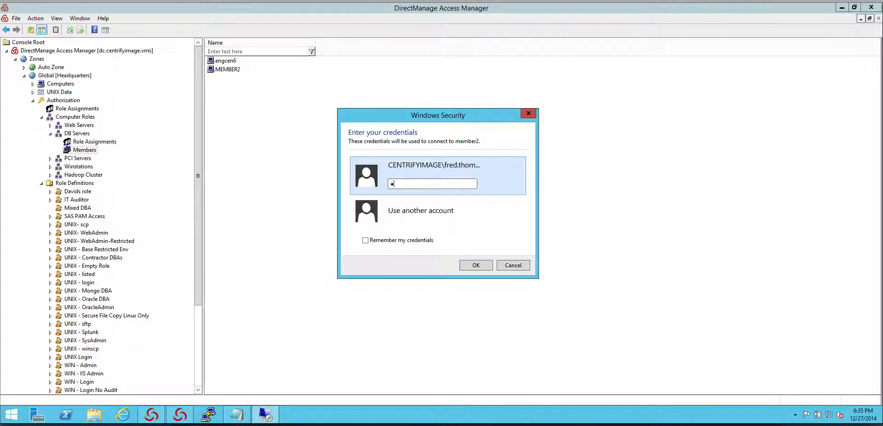
{"action": "type", "text": "•••••"}
{"action": "key", "text": "Return"}
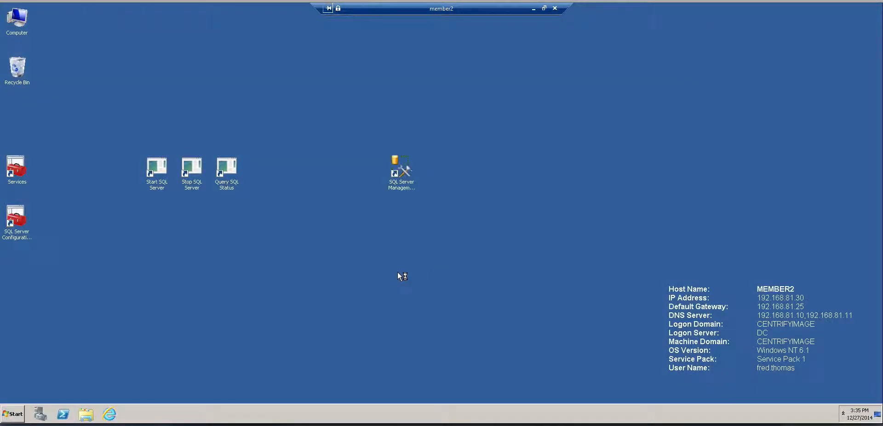
Open Event Viewer on member2, try to view the Security log under Windows Logs, and move the window higher on the desktop
{"action": "left_click", "coordinate": [13, 414]}
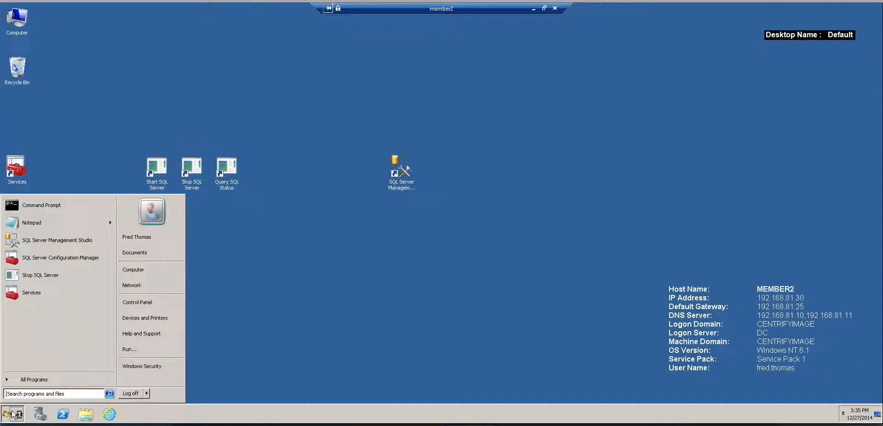
{"action": "left_click", "coordinate": [127, 349]}
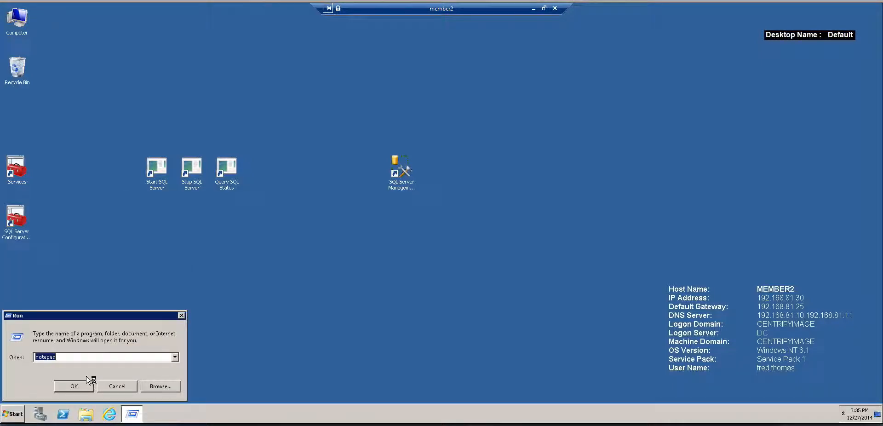
{"action": "key", "text": "Down"}
{"action": "left_click", "coordinate": [79, 389]}
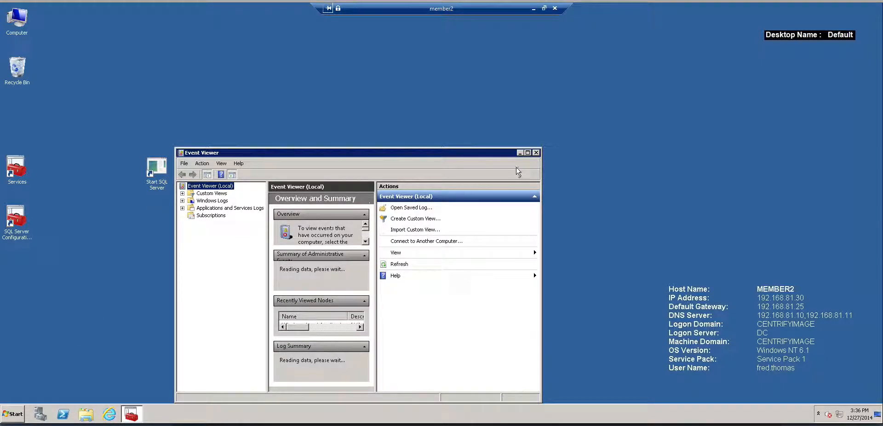
{"action": "left_click", "coordinate": [182, 201]}
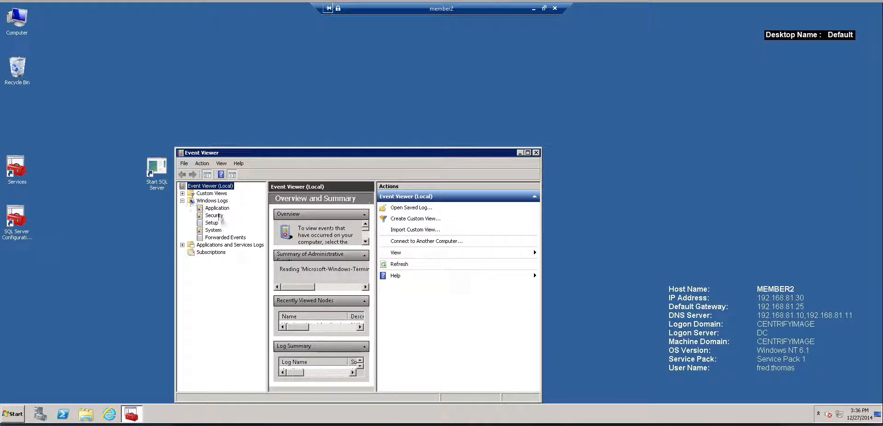
{"action": "left_click", "coordinate": [214, 215]}
{"action": "left_click_drag", "start_coordinate": [457, 152], "coordinate": [470, 95]}
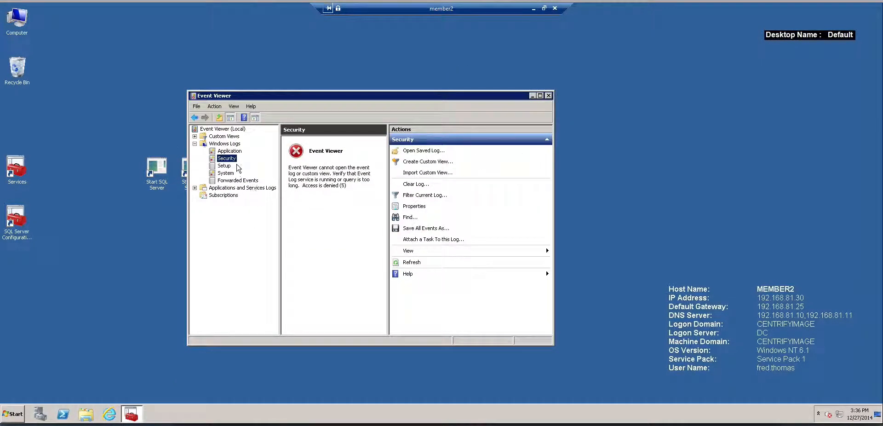
Open the Application log in a maximized Event Viewer and view the Centrify AuditTrail event 3 for the remote login
{"action": "left_click", "coordinate": [229, 151]}
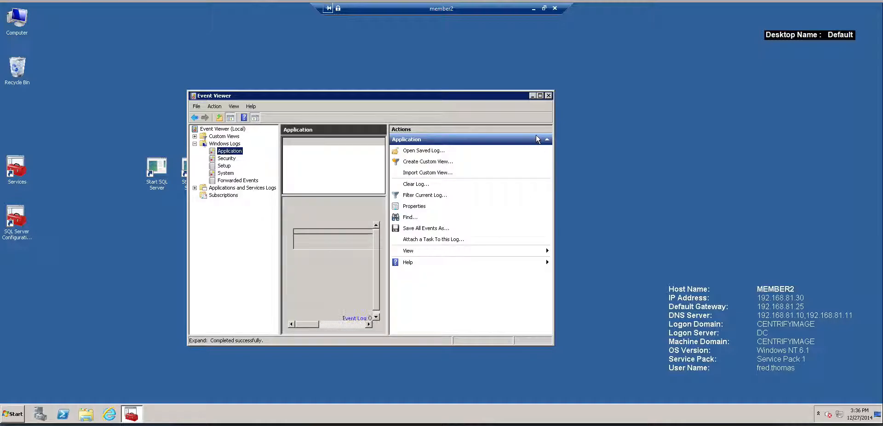
{"action": "left_click", "coordinate": [540, 96]}
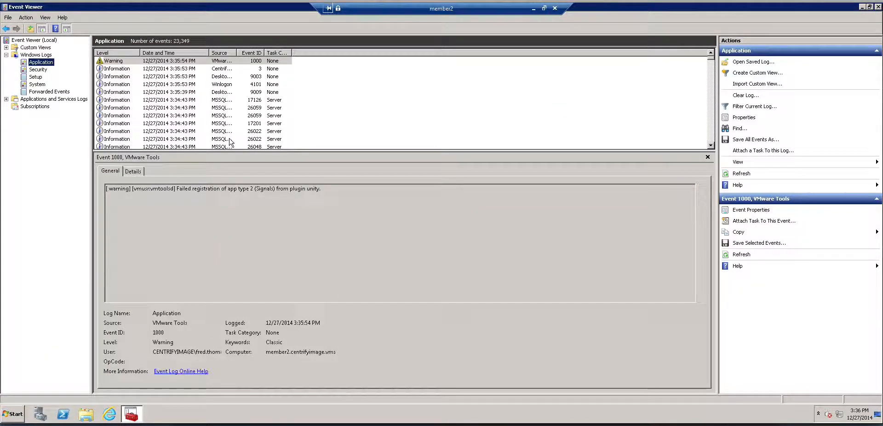
{"action": "left_click", "coordinate": [222, 69]}
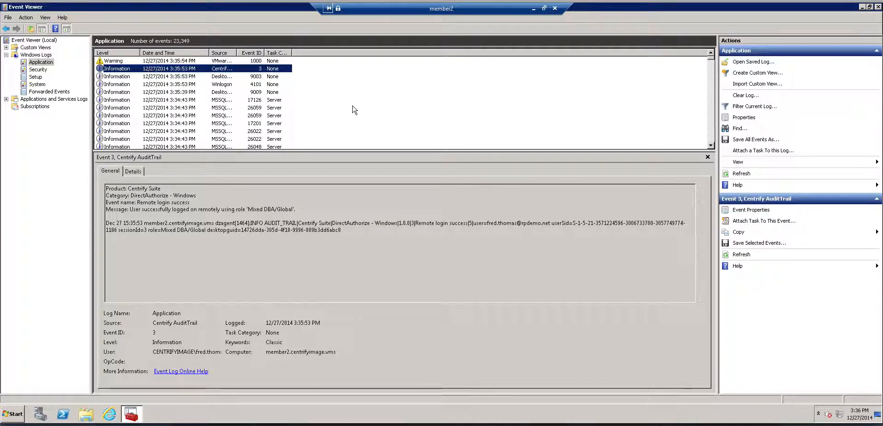
Find the Centrify AuditTrail event 12 in the Application log and examine its Run as Role details for starting mssqlserver
{"action": "scroll", "coordinate": [349, 111], "scroll_direction": "down", "scroll_amount": 2}
{"action": "scroll", "coordinate": [316, 116], "scroll_direction": "down", "scroll_amount": 5}
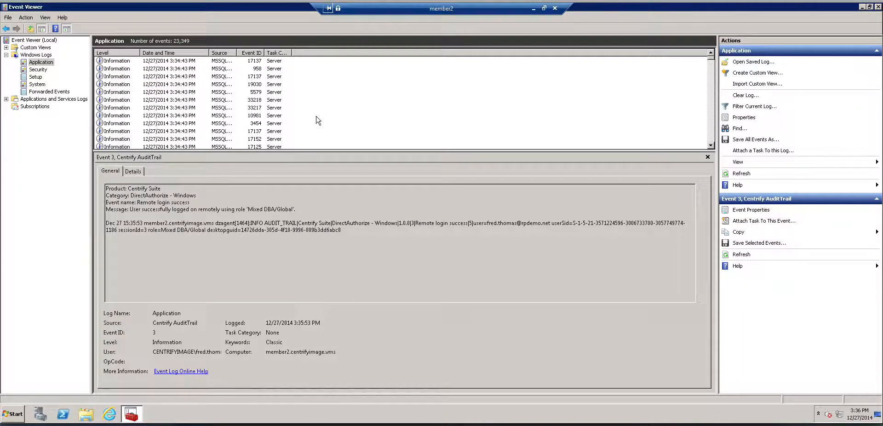
{"action": "scroll", "coordinate": [316, 121], "scroll_direction": "down", "scroll_amount": 2}
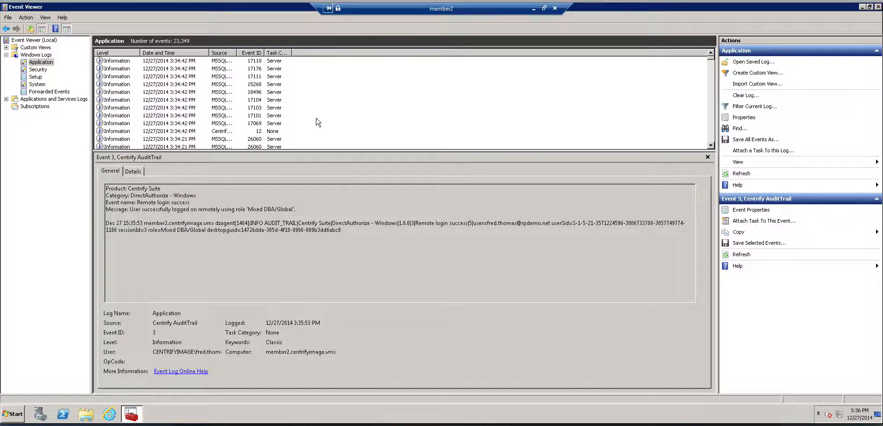
{"action": "left_click", "coordinate": [247, 109]}
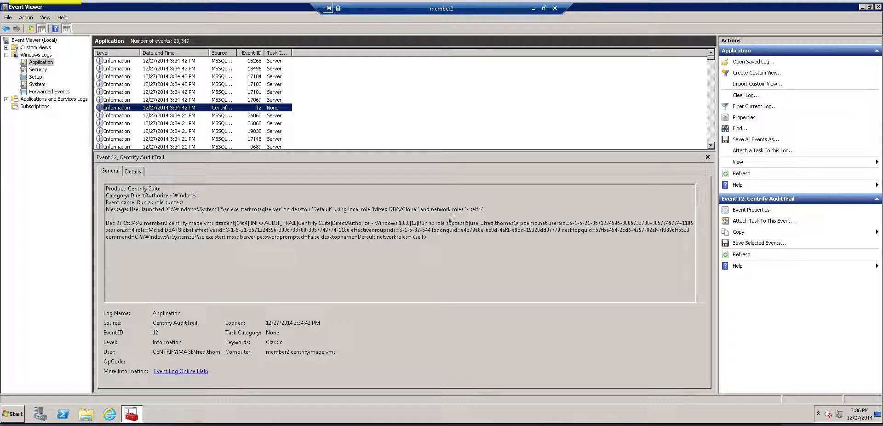
{"action": "left_click_drag", "start_coordinate": [299, 192], "coordinate": [270, 204]}
{"action": "left_click_drag", "start_coordinate": [550, 205], "coordinate": [528, 222]}
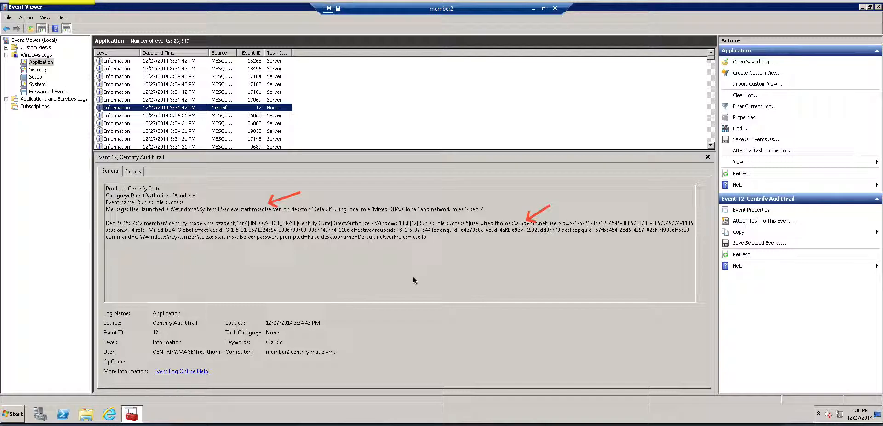
{"action": "key", "text": "Escape"}
Leave the member2 remote session, switch to Centrify Audit Analyzer, and refresh the Today list of audit sessions
{"action": "left_click", "coordinate": [533, 8]}
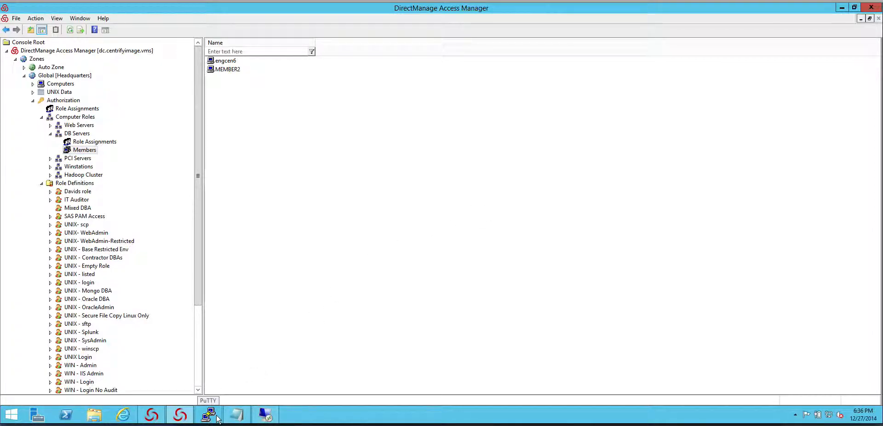
{"action": "left_click", "coordinate": [179, 416]}
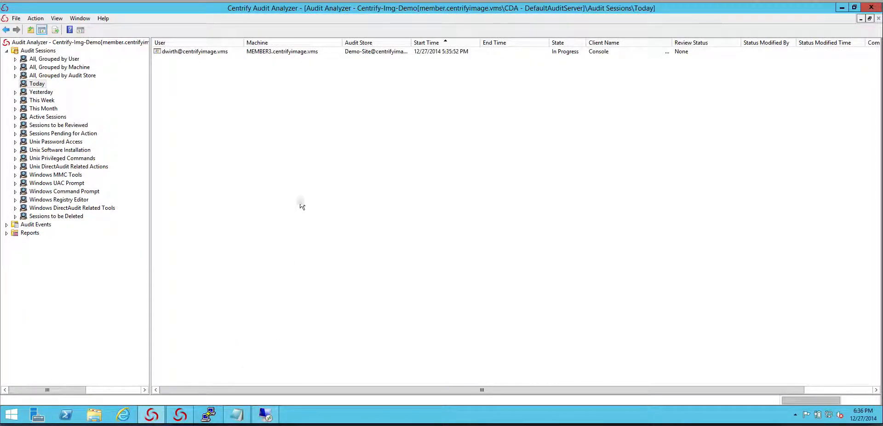
{"action": "right_click", "coordinate": [258, 156]}
{"action": "left_click", "coordinate": [275, 161]}
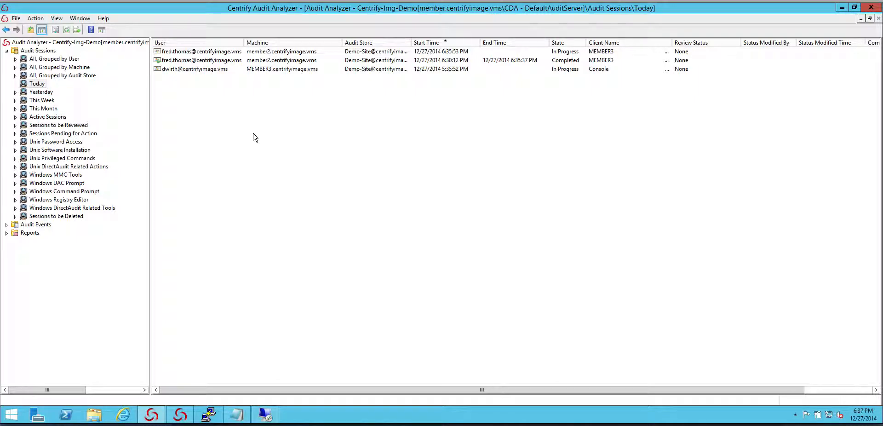
Return to the member2 remote session, log off from it, and refresh the Today audit sessions in Audit Analyzer again
{"action": "left_click", "coordinate": [265, 414]}
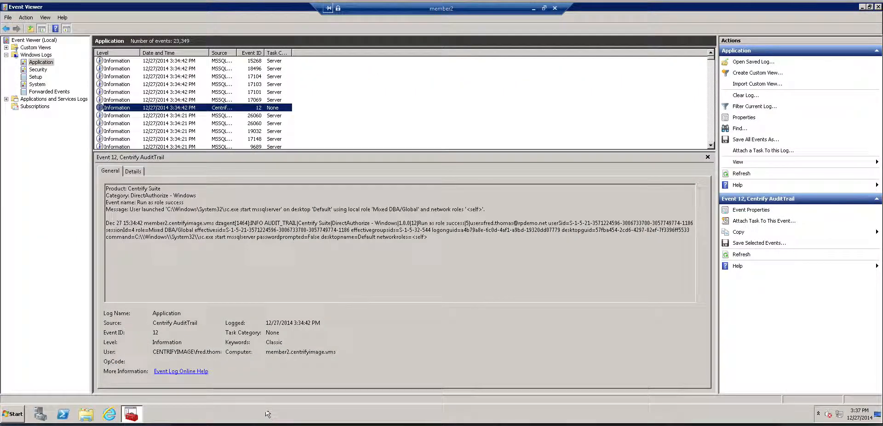
{"action": "left_click", "coordinate": [13, 414]}
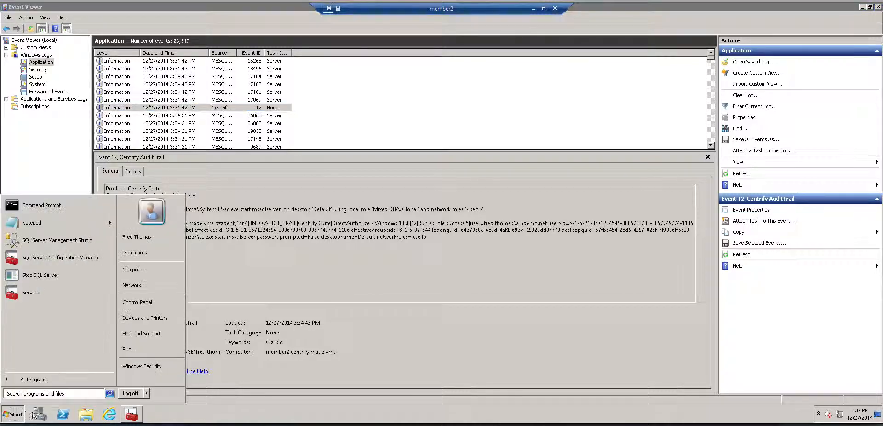
{"action": "left_click", "coordinate": [134, 395]}
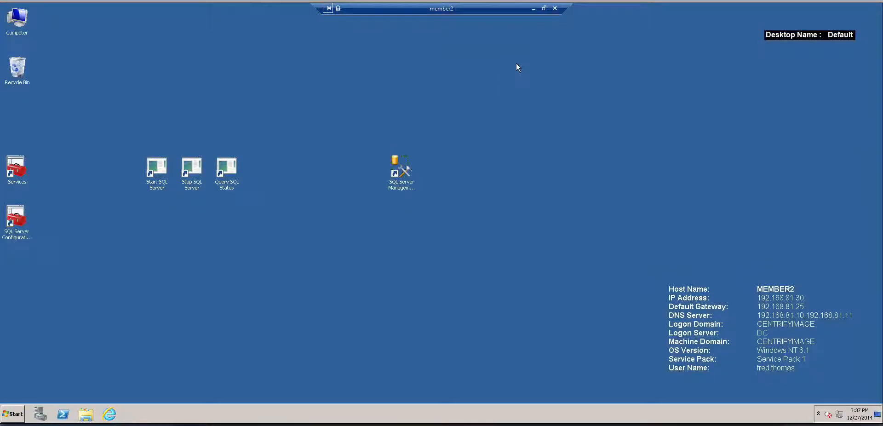
{"action": "left_click", "coordinate": [533, 9]}
{"action": "right_click", "coordinate": [272, 133]}
{"action": "left_click", "coordinate": [295, 143]}
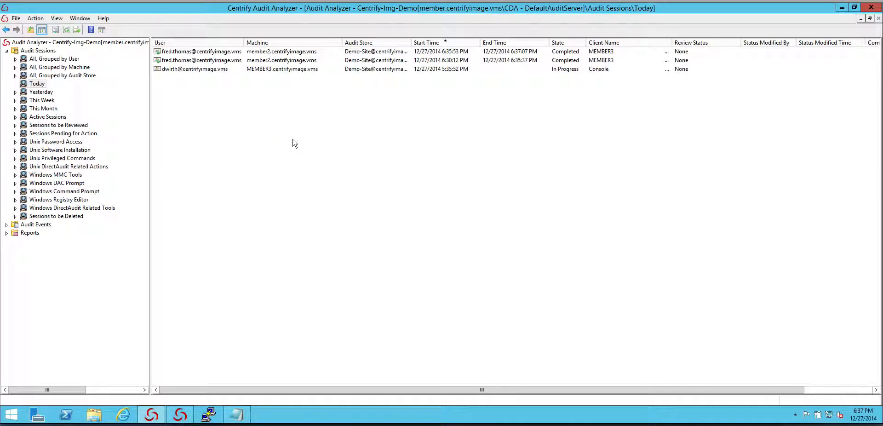
Review the Indexed Event List of the member2 session started at 6:30:12 PM, and close the list
{"action": "right_click", "coordinate": [234, 60]}
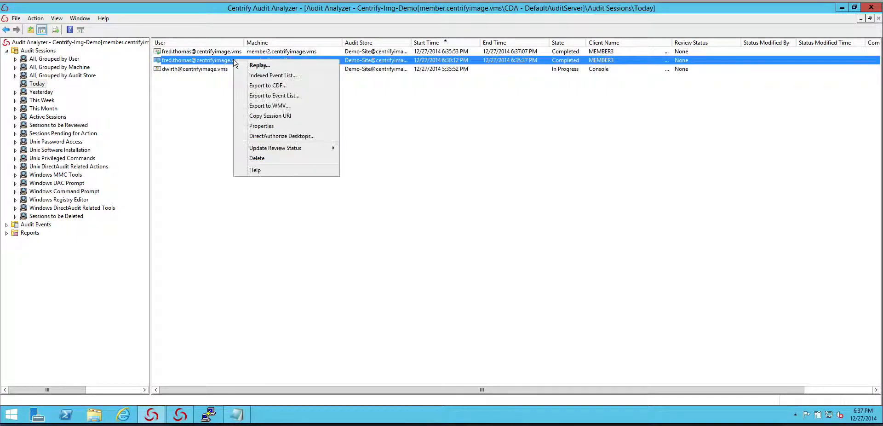
{"action": "left_click", "coordinate": [286, 76]}
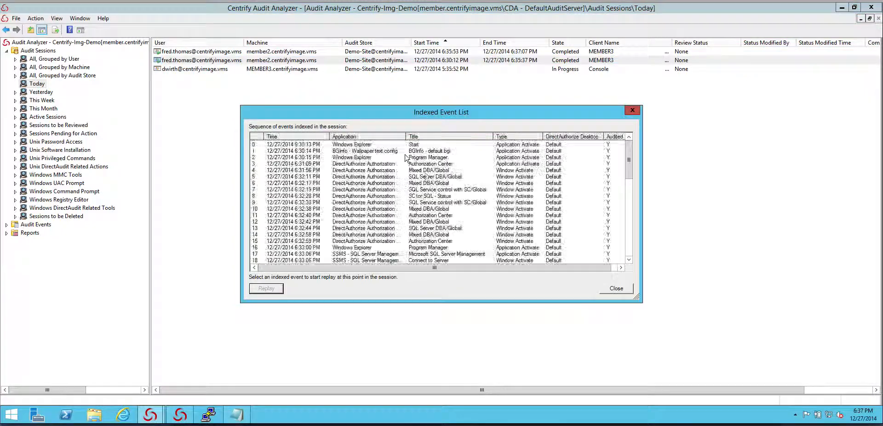
{"action": "scroll", "coordinate": [408, 240], "scroll_direction": "down", "scroll_amount": 2}
{"action": "scroll", "coordinate": [409, 240], "scroll_direction": "down", "scroll_amount": 4}
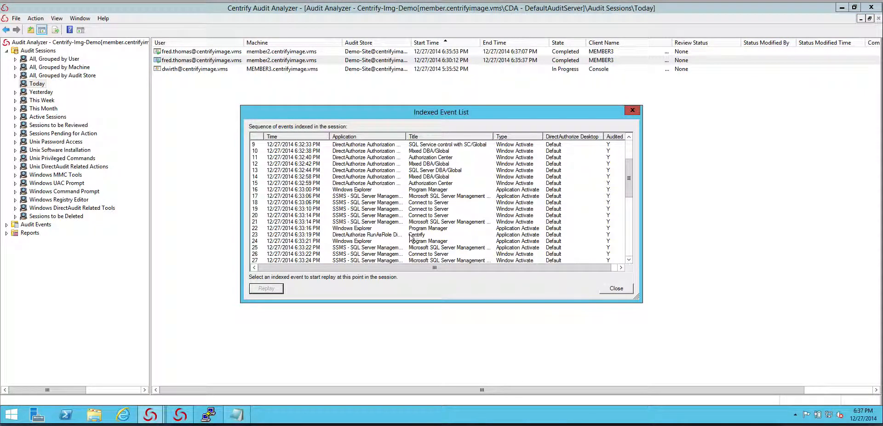
{"action": "left_click", "coordinate": [615, 290]}
Replay the member2 session started at 6:30:12 PM and maximize the DirectAudit replay window
{"action": "right_click", "coordinate": [274, 60]}
{"action": "left_click", "coordinate": [301, 69]}
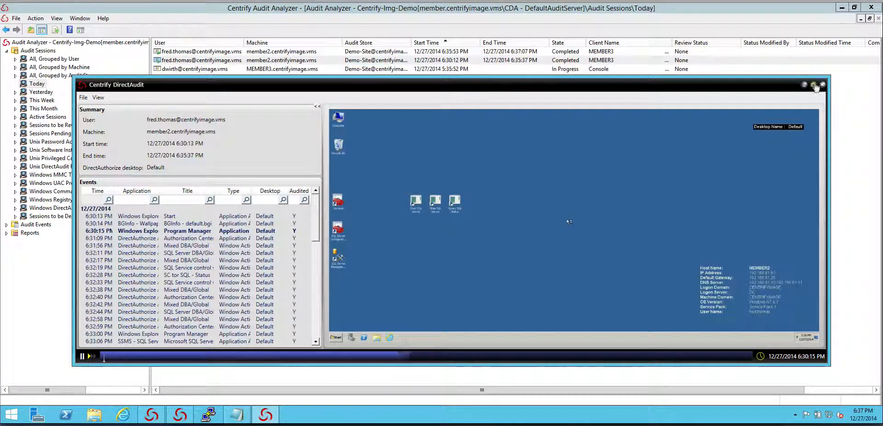
{"action": "left_click", "coordinate": [814, 85]}
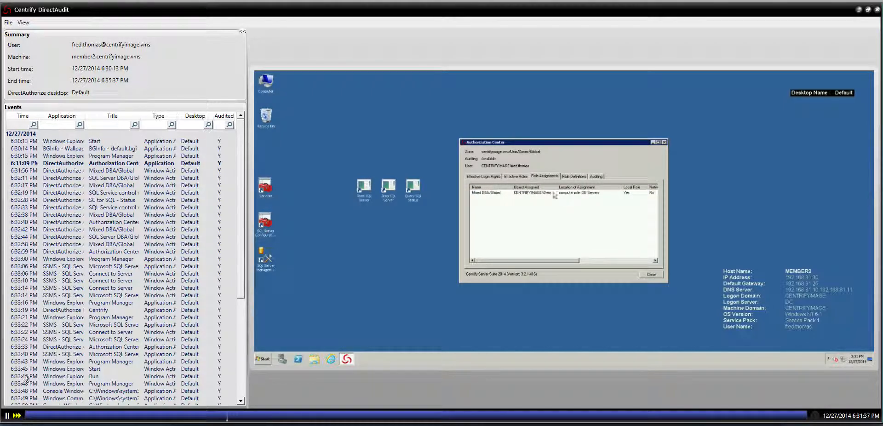
Jump the replay to the 6:33:43 PM Program Manager event and to the 6:33:48 PM Console Window event
{"action": "scroll", "coordinate": [112, 304], "scroll_direction": "down", "scroll_amount": 2}
{"action": "left_click", "coordinate": [111, 316]}
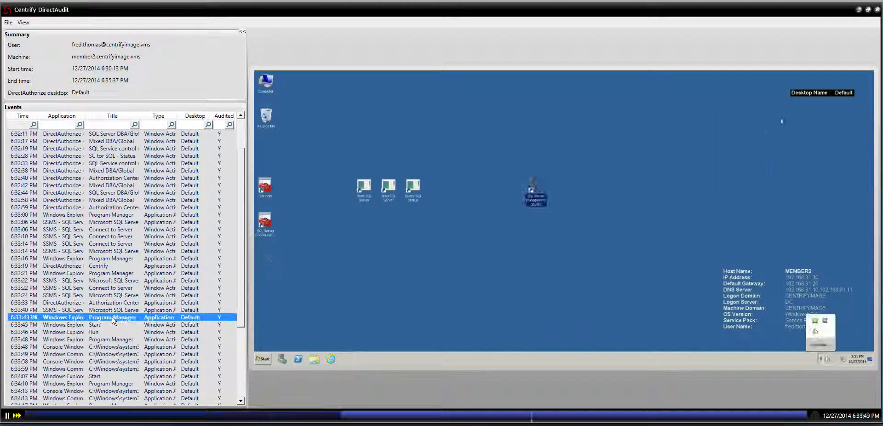
{"action": "left_click", "coordinate": [119, 349]}
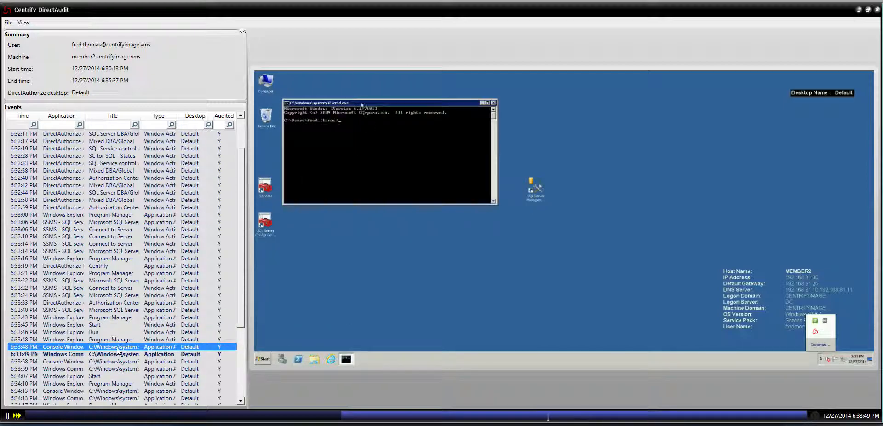